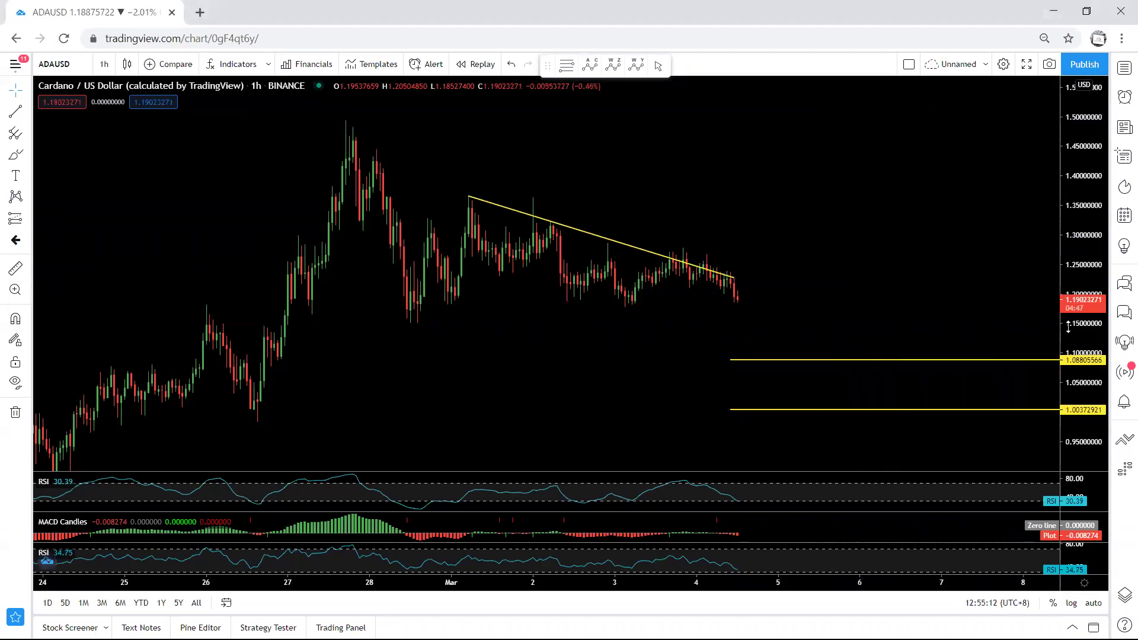
# Draw freehand strokes along the 2–3 March candles and beneath the 28 February low on the hourly chart.
pyautogui.moveTo(818, 255); pyautogui.dragTo(814, 271)
pyautogui.moveTo(1076, 352); pyautogui.dragTo(1075, 334)
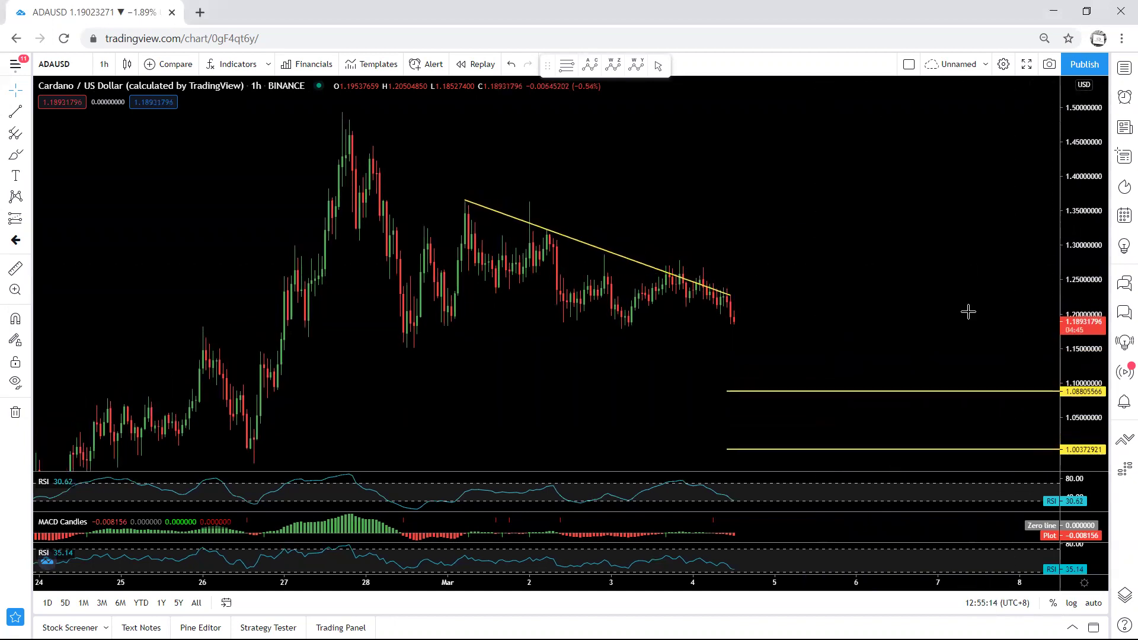
pyautogui.moveTo(932, 310); pyautogui.dragTo(915, 303)
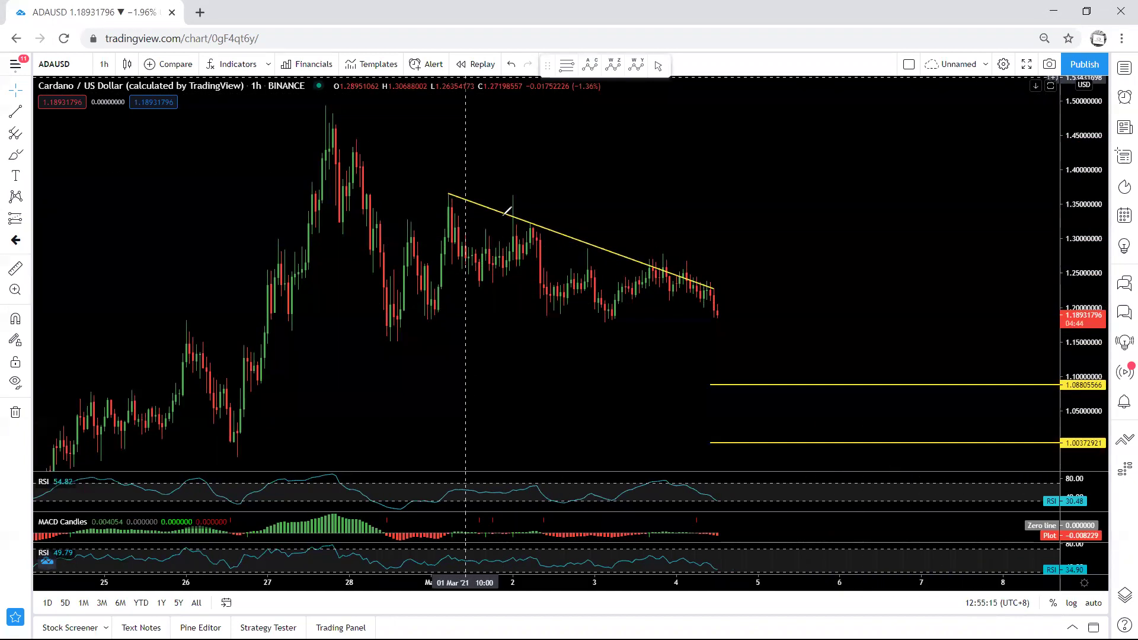
pyautogui.moveTo(472, 224)
pyautogui.mouseDown()
pyautogui.moveTo(610, 290)
pyautogui.moveTo(594, 279)
pyautogui.mouseUp()
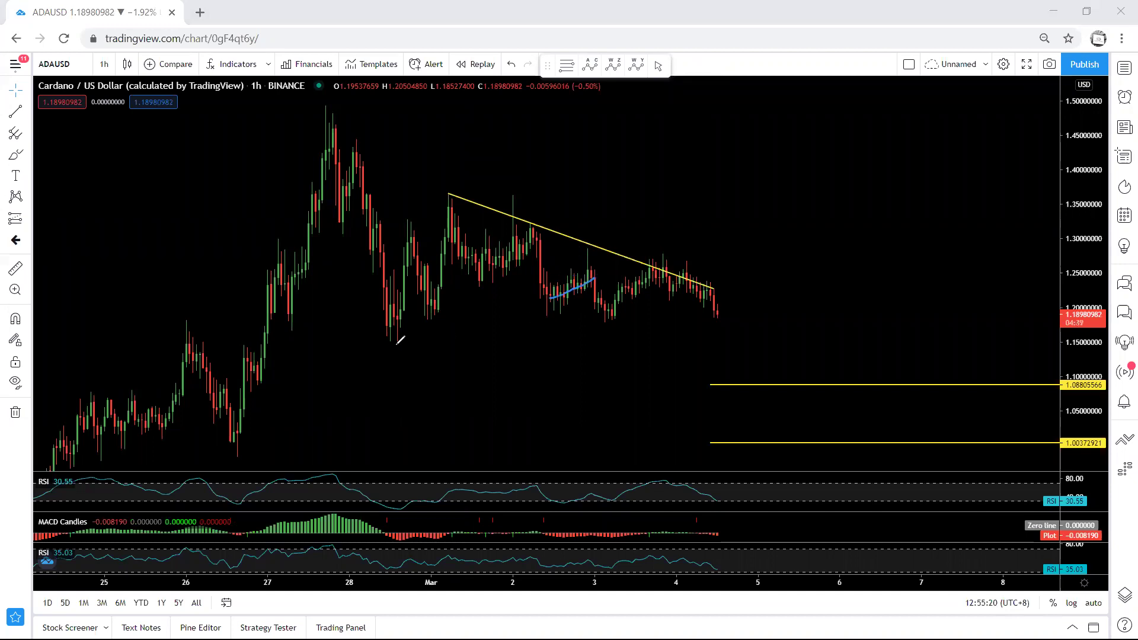
pyautogui.moveTo(370, 341); pyautogui.dragTo(402, 341)
# Sketch the price waves from the late-February peak through downward and upward arrows, and clear all the annotations.
pyautogui.moveTo(343, 163)
pyautogui.mouseDown()
pyautogui.moveTo(377, 309)
pyautogui.moveTo(495, 236)
pyautogui.moveTo(501, 213)
pyautogui.mouseUp()
pyautogui.moveTo(413, 303); pyautogui.dragTo(501, 208)
pyautogui.moveTo(334, 150); pyautogui.dragTo(382, 283)
pyautogui.moveTo(502, 209); pyautogui.dragTo(526, 240)
pyautogui.moveTo(589, 334)
pyautogui.mouseDown()
pyautogui.moveTo(606, 362)
pyautogui.moveTo(590, 350)
pyautogui.mouseUp()
pyautogui.moveTo(418, 340); pyautogui.dragTo(422, 340)
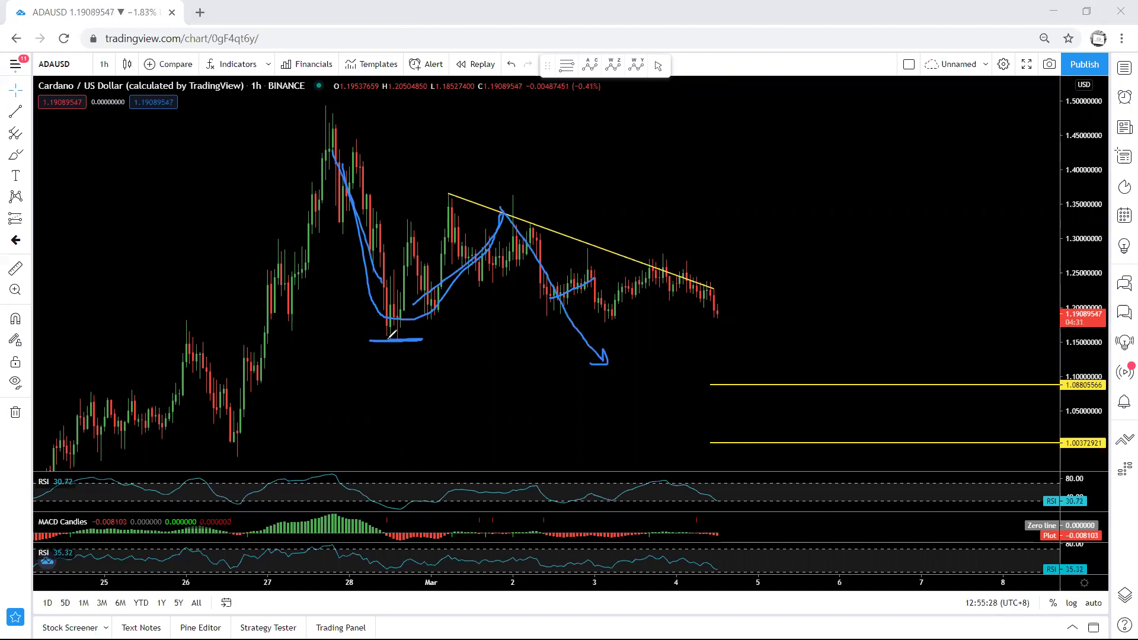
pyautogui.moveTo(601, 363)
pyautogui.mouseDown()
pyautogui.moveTo(676, 275)
pyautogui.moveTo(692, 197)
pyautogui.moveTo(696, 208)
pyautogui.mouseUp()
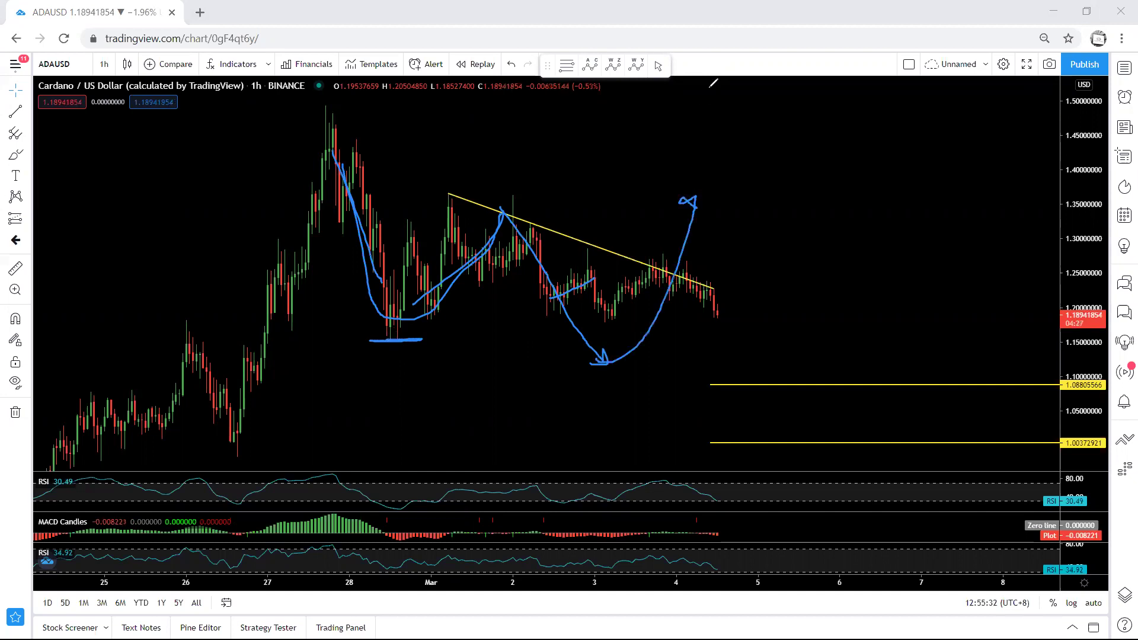
pyautogui.press('Delete')
# Make temporary freehand marks along the price action below the descending trendline and near the 4 March highs, and remove them.
pyautogui.moveTo(462, 240); pyautogui.dragTo(700, 300)
pyautogui.hotkey('ctrl', 'z')
pyautogui.moveTo(653, 259); pyautogui.dragTo(699, 274)
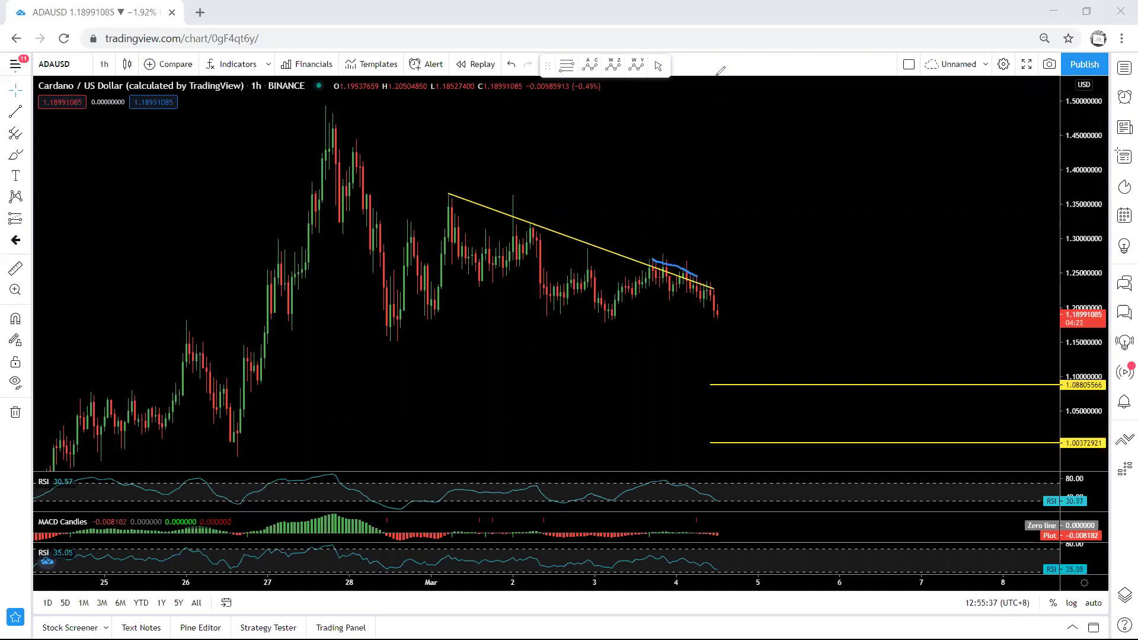
pyautogui.hotkey('ctrl', 'z')
# Extend the end of the descending yellow trendline to 05 Mar '21 04:00 at about 1.234.
pyautogui.moveTo(715, 290)
pyautogui.mouseDown()
pyautogui.moveTo(805, 294)
pyautogui.moveTo(773, 285)
pyautogui.mouseUp()
pyautogui.click(807, 301)
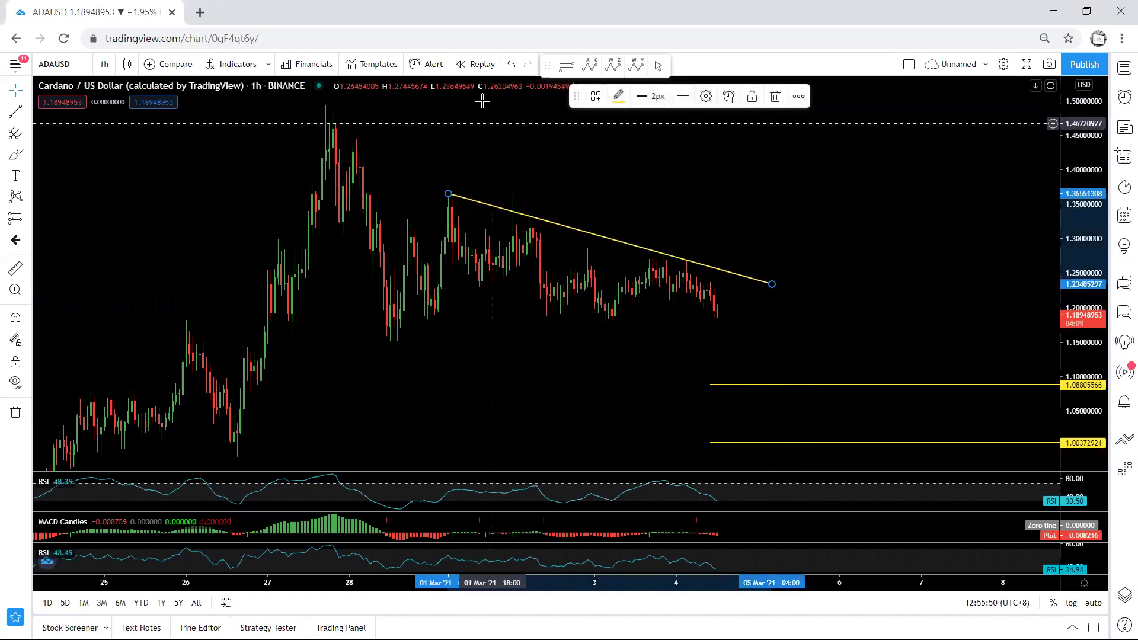
pyautogui.moveTo(459, 163); pyautogui.dragTo(453, 148)
# Sketch the falling and rising swings below the trendline from 1 to 4 March, and clear the sketch.
pyautogui.moveTo(464, 241)
pyautogui.mouseDown()
pyautogui.moveTo(457, 226)
pyautogui.moveTo(642, 281)
pyautogui.mouseUp()
pyautogui.hotkey('ctrl', 'z')
pyautogui.moveTo(588, 282); pyautogui.dragTo(644, 237)
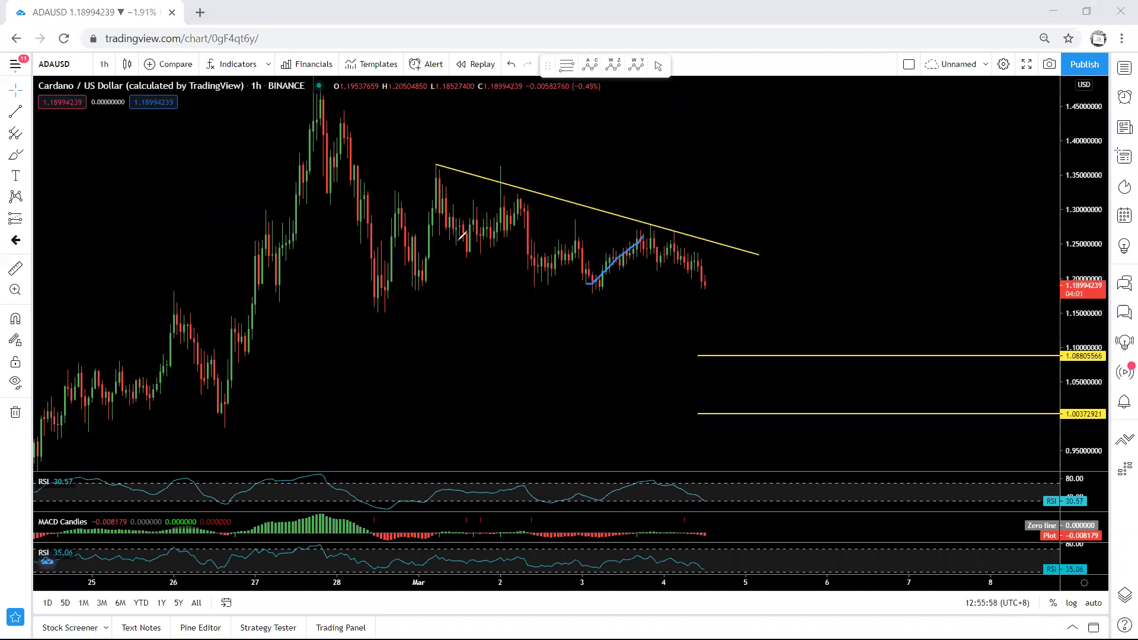
pyautogui.moveTo(454, 238)
pyautogui.mouseDown()
pyautogui.moveTo(513, 207)
pyautogui.moveTo(631, 236)
pyautogui.moveTo(580, 291)
pyautogui.mouseUp()
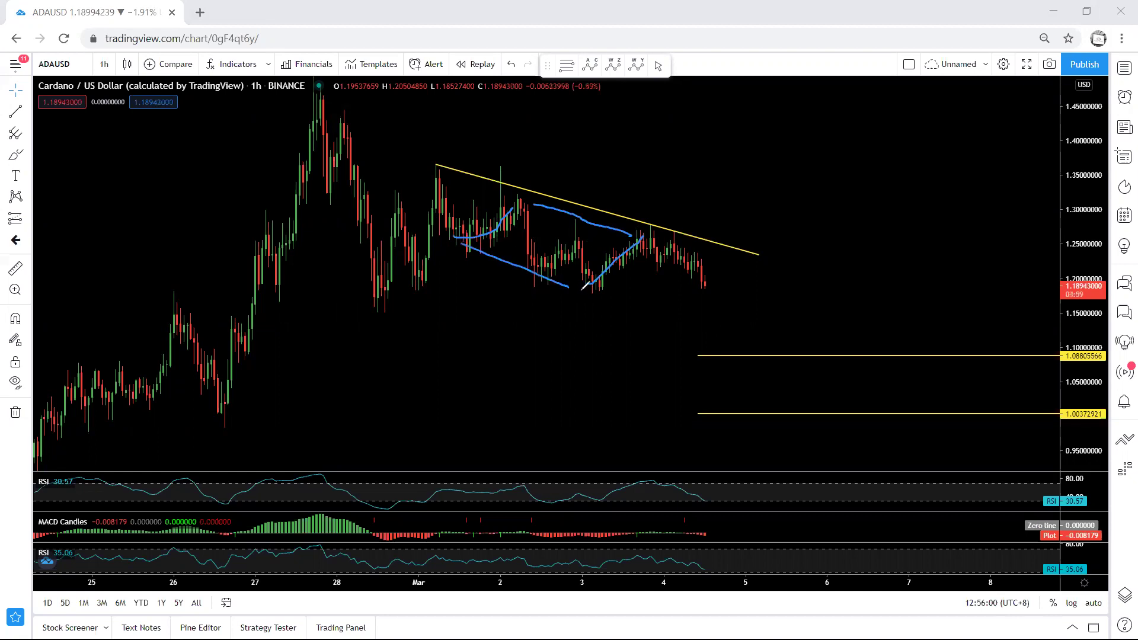
pyautogui.moveTo(483, 233)
pyautogui.mouseDown()
pyautogui.moveTo(569, 261)
pyautogui.moveTo(637, 244)
pyautogui.moveTo(718, 287)
pyautogui.mouseUp()
pyautogui.moveTo(462, 233); pyautogui.dragTo(436, 188)
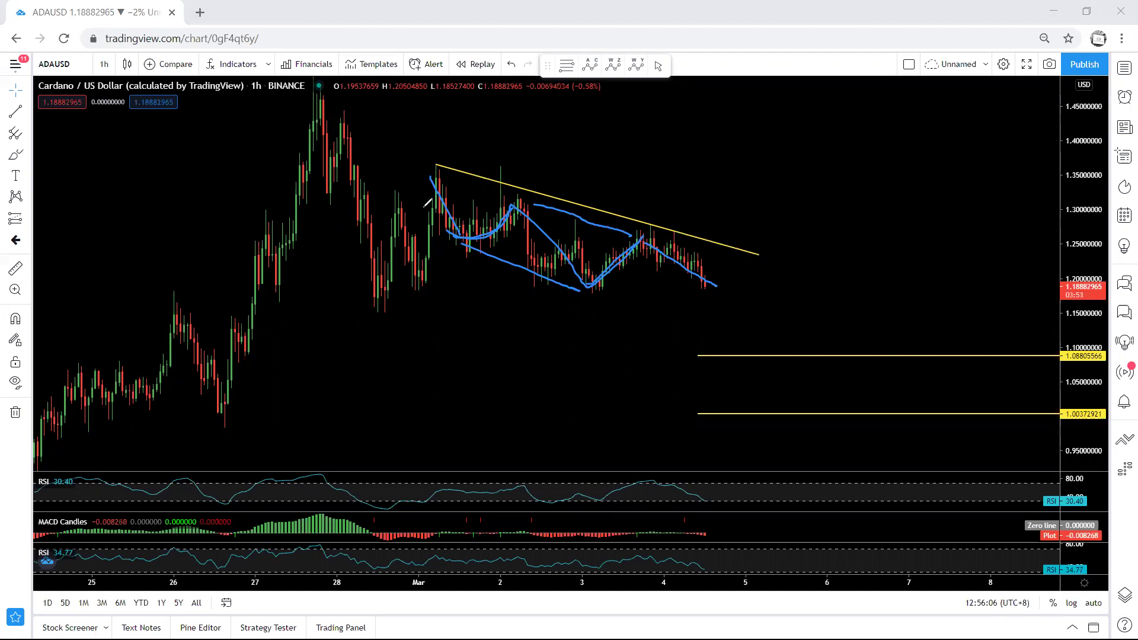
pyautogui.press('Delete')
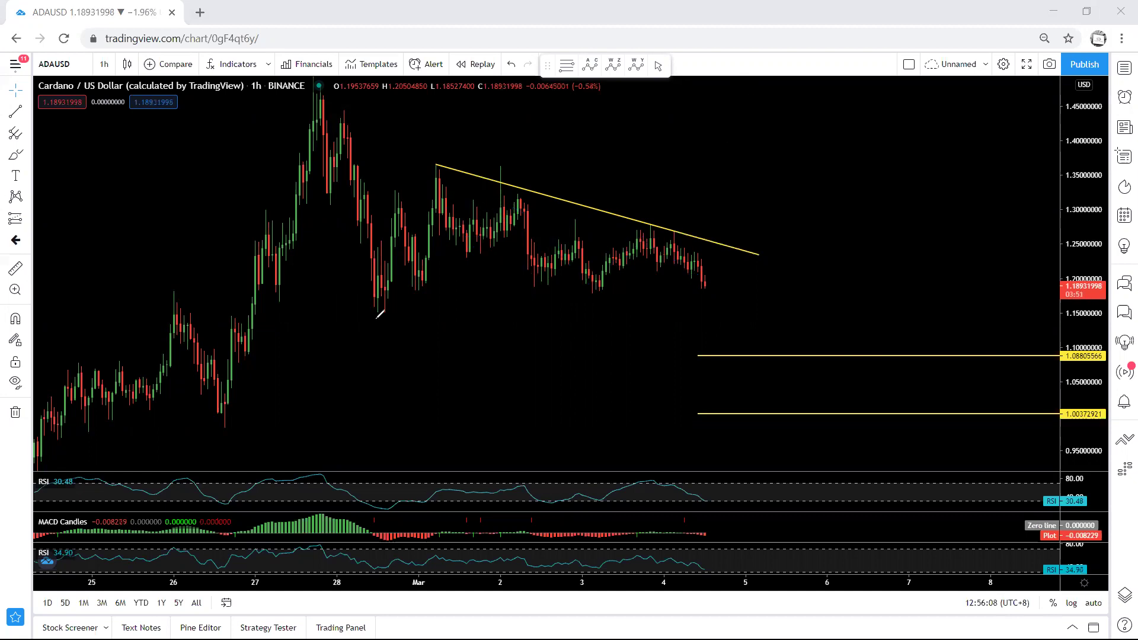
# Underline the 28 February low, draw arrows down to the 1.08805566 and 1.00372921 levels, circle both price labels, and clear the annotations.
pyautogui.moveTo(408, 314); pyautogui.dragTo(359, 314)
pyautogui.moveTo(703, 278); pyautogui.dragTo(797, 406)
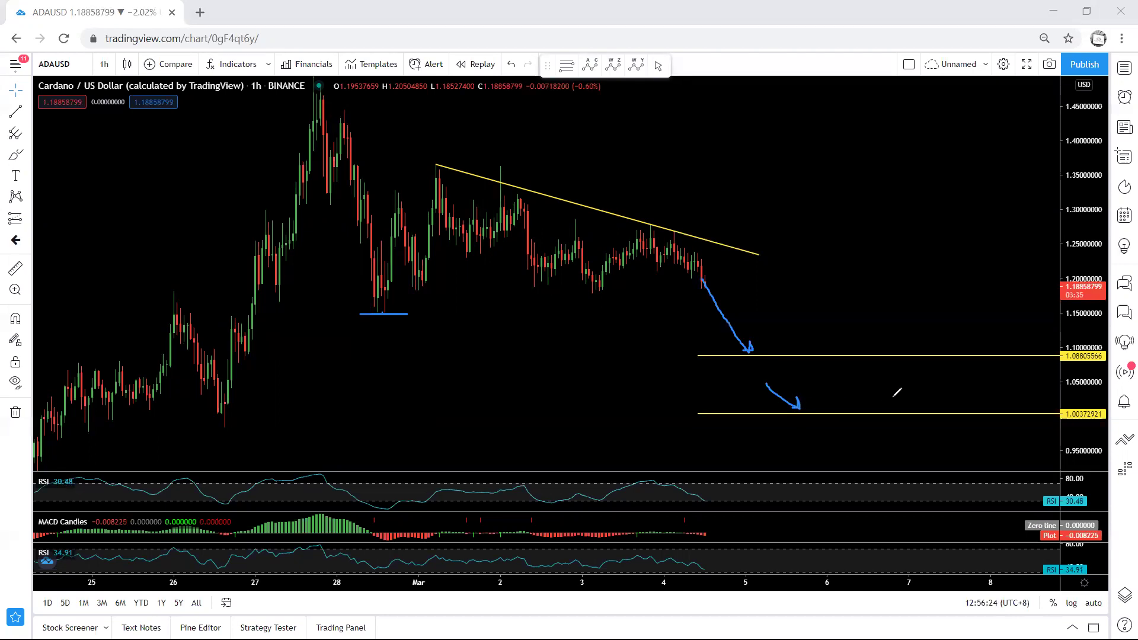
pyautogui.moveTo(1056, 368)
pyautogui.mouseDown()
pyautogui.moveTo(1089, 347)
pyautogui.moveTo(1051, 369)
pyautogui.mouseUp()
pyautogui.moveTo(1063, 408)
pyautogui.mouseDown()
pyautogui.moveTo(1074, 426)
pyautogui.moveTo(1095, 401)
pyautogui.moveTo(1060, 407)
pyautogui.mouseUp()
pyautogui.moveTo(818, 309); pyautogui.dragTo(871, 334)
pyautogui.moveTo(859, 381); pyautogui.dragTo(899, 404)
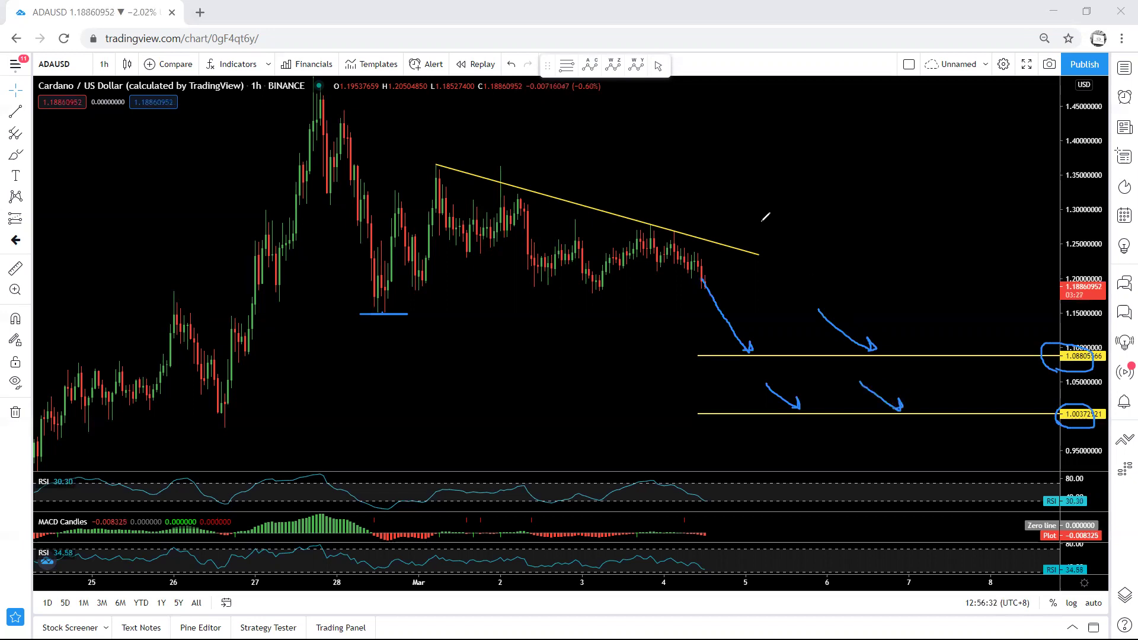
pyautogui.press('e')
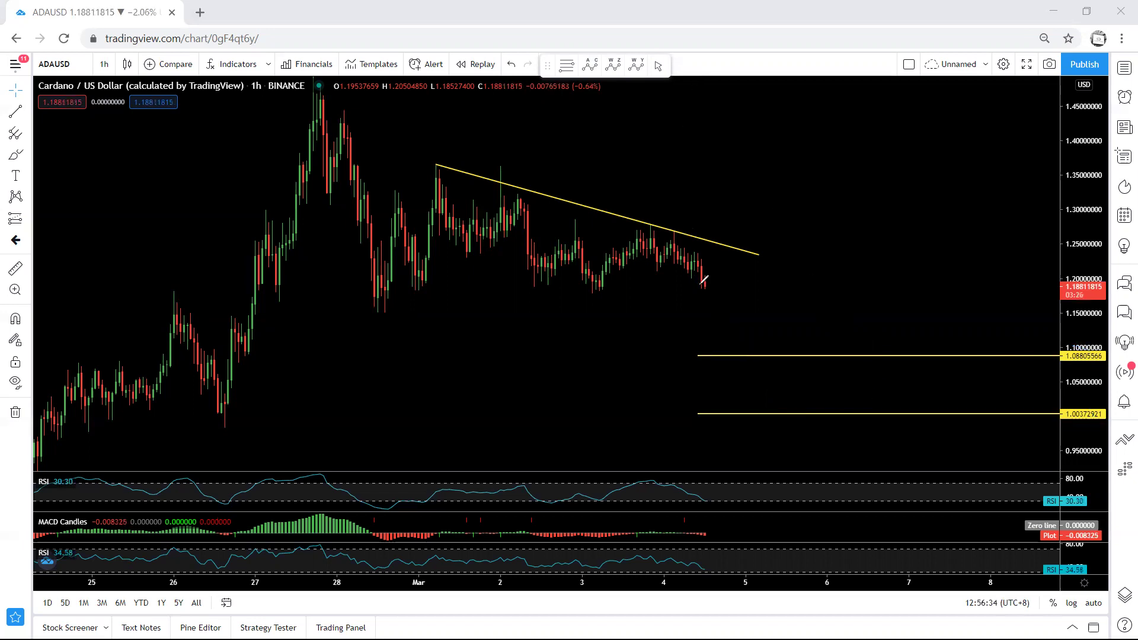
# Sketch the rise from the 28 February low and the decline through early March, and clear the sketch.
pyautogui.moveTo(395, 294)
pyautogui.mouseDown()
pyautogui.moveTo(453, 204)
pyautogui.moveTo(527, 280)
pyautogui.mouseUp()
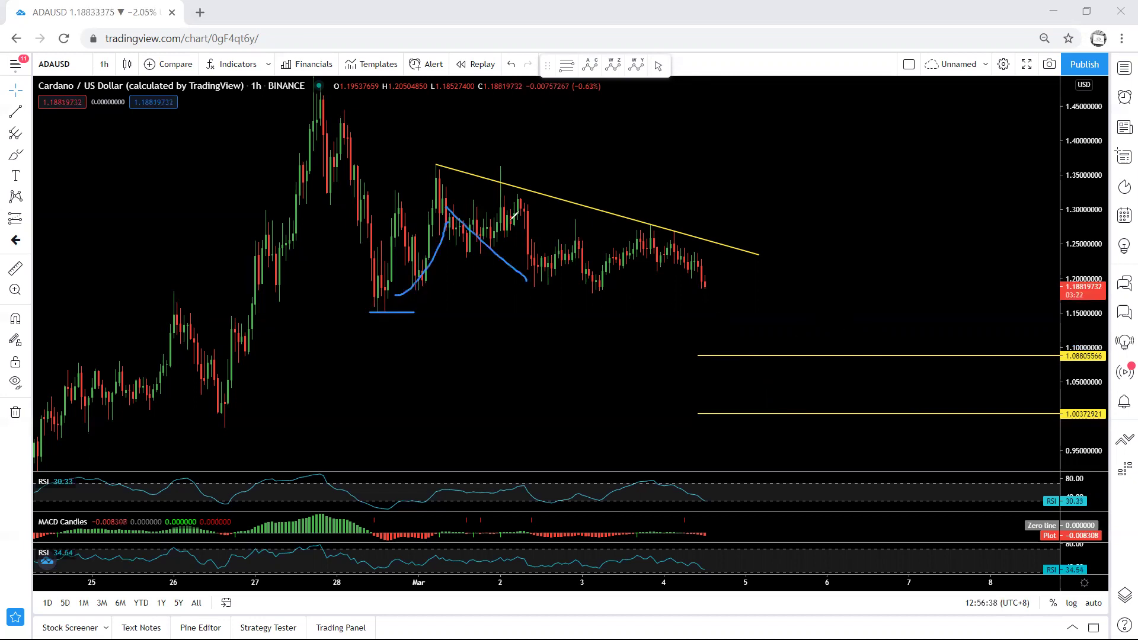
pyautogui.moveTo(460, 197)
pyautogui.mouseDown()
pyautogui.moveTo(593, 266)
pyautogui.moveTo(677, 277)
pyautogui.mouseUp()
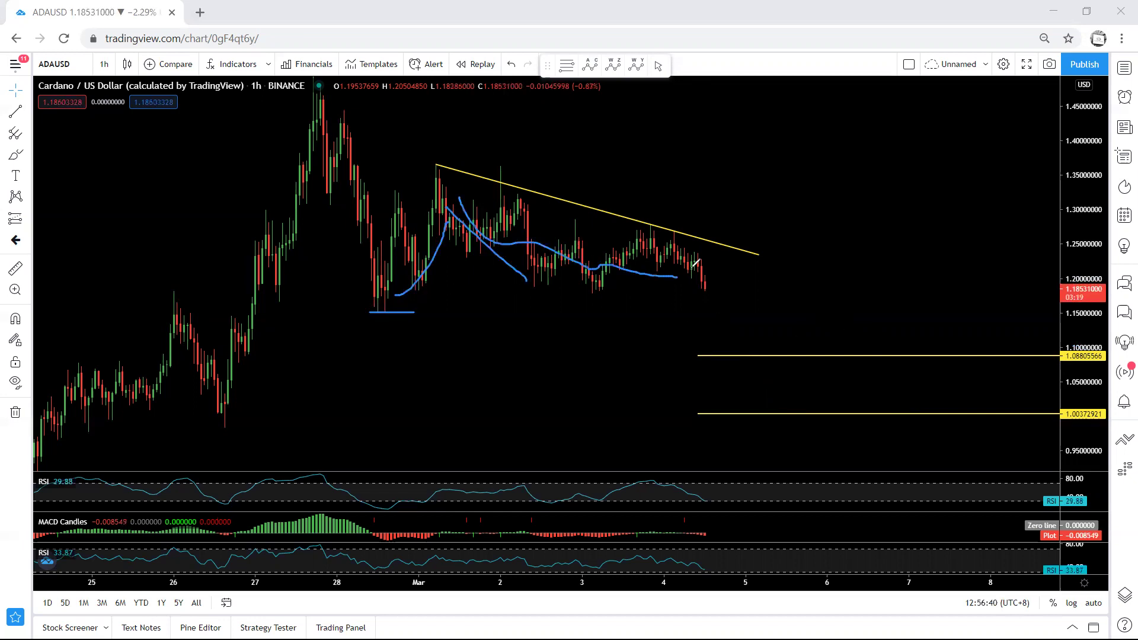
pyautogui.click(748, 70)
pyautogui.click(728, 93)
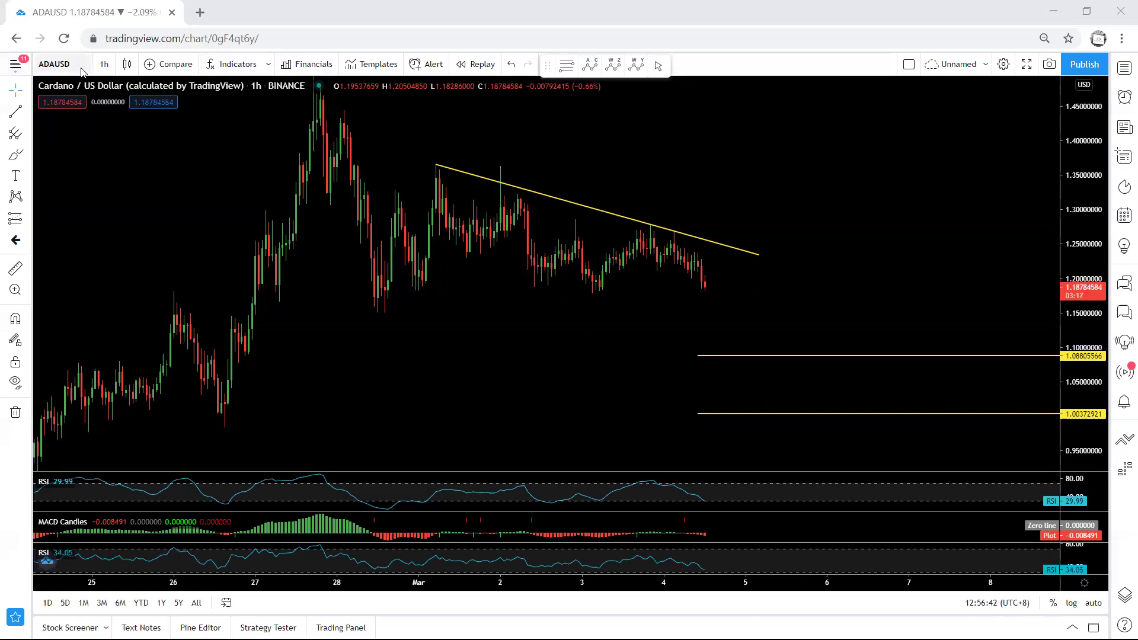
# Switch the chart to the 1 week interval and view the latest candles.
pyautogui.click(104, 64)
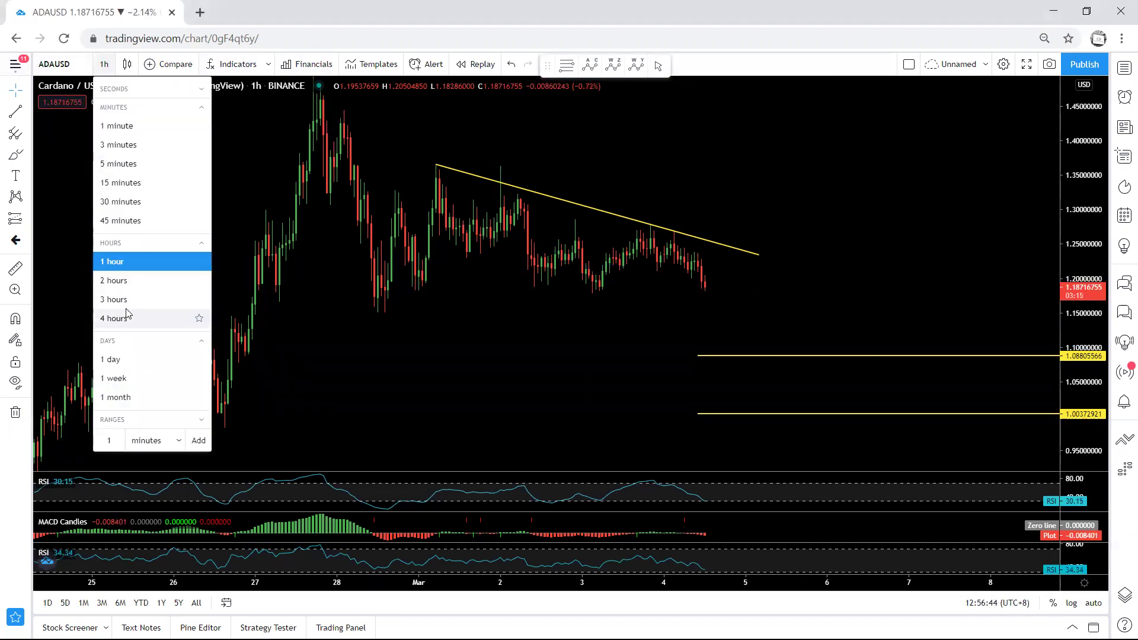
pyautogui.click(142, 379)
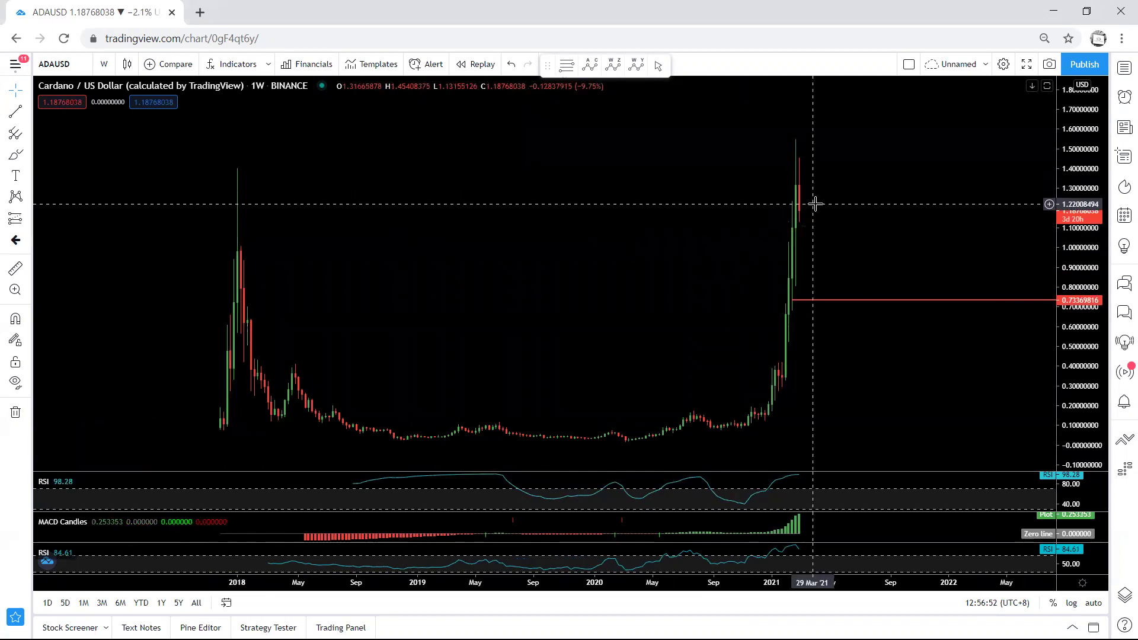
pyautogui.moveTo(815, 204); pyautogui.dragTo(706, 229)
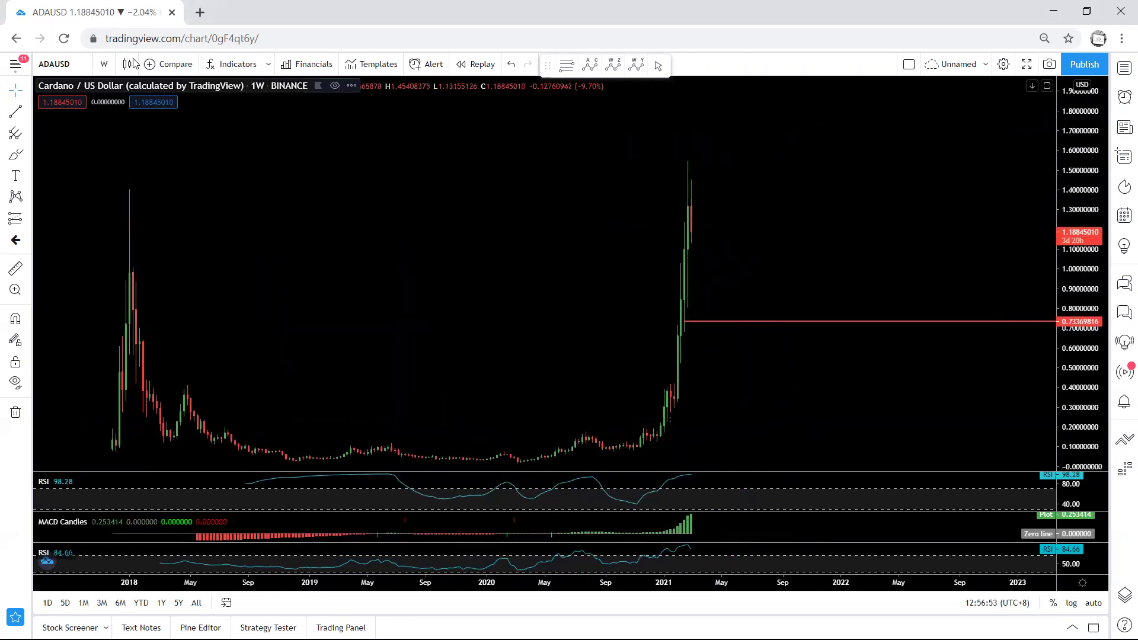
# Switch the chart to the 1 day interval and view the latest candles with the yellow and red levels.
pyautogui.click(105, 64)
pyautogui.click(137, 360)
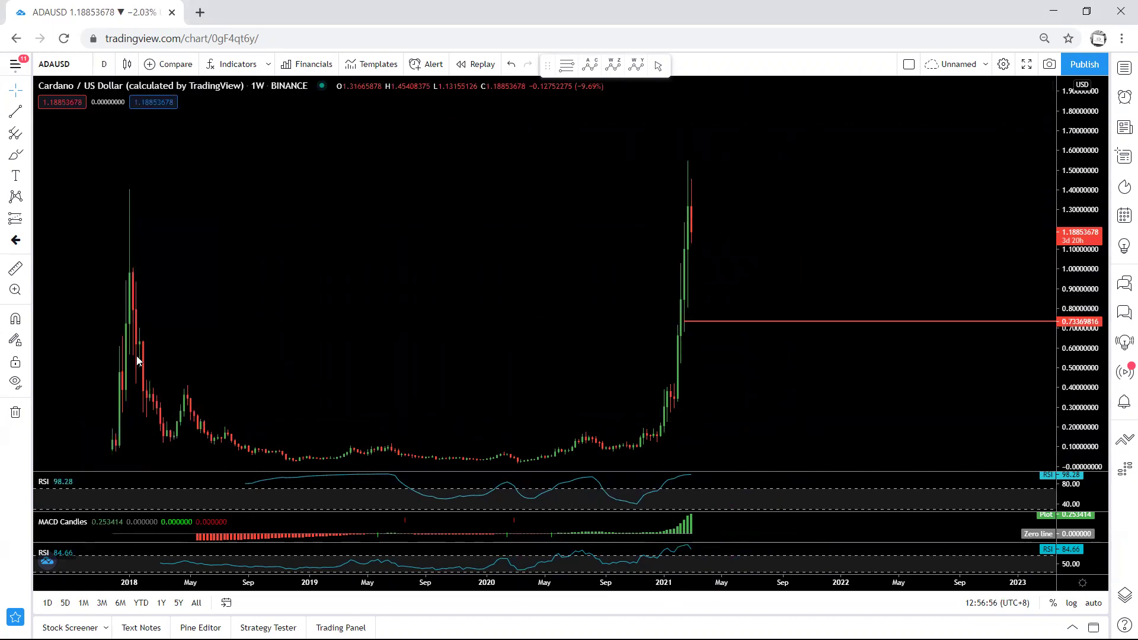
pyautogui.moveTo(743, 370); pyautogui.dragTo(626, 393)
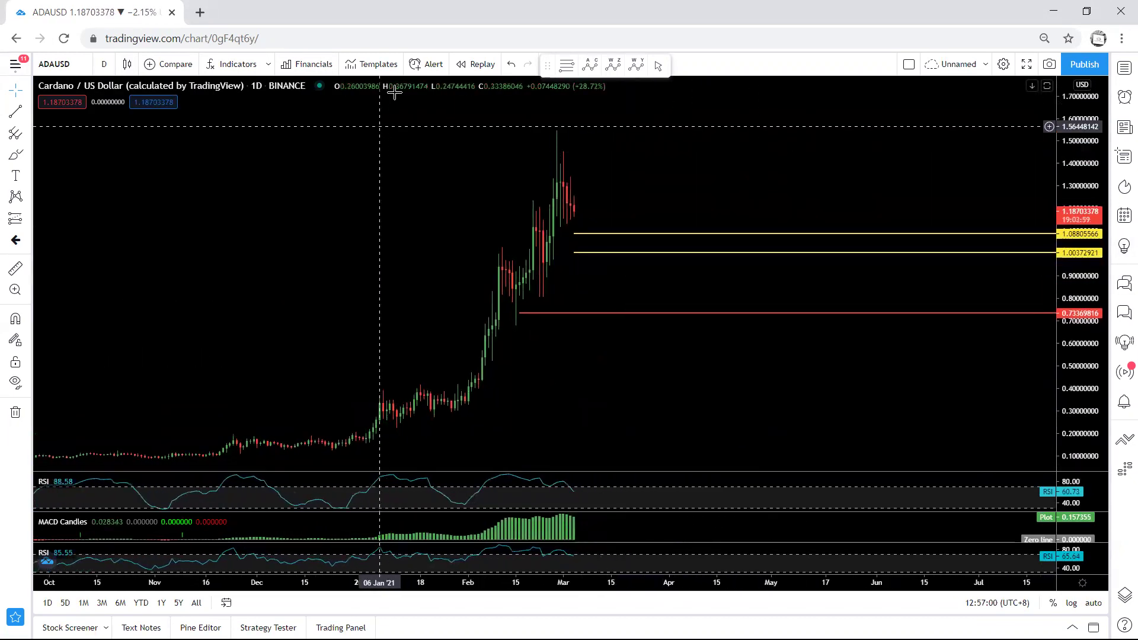
# Sketch February's rising curve on the daily chart with short strokes across its pullbacks, and clear the annotations.
pyautogui.moveTo(490, 281); pyautogui.dragTo(570, 165)
pyautogui.moveTo(483, 262); pyautogui.dragTo(516, 280)
pyautogui.moveTo(530, 226); pyautogui.dragTo(541, 237)
pyautogui.moveTo(562, 186); pyautogui.dragTo(585, 203)
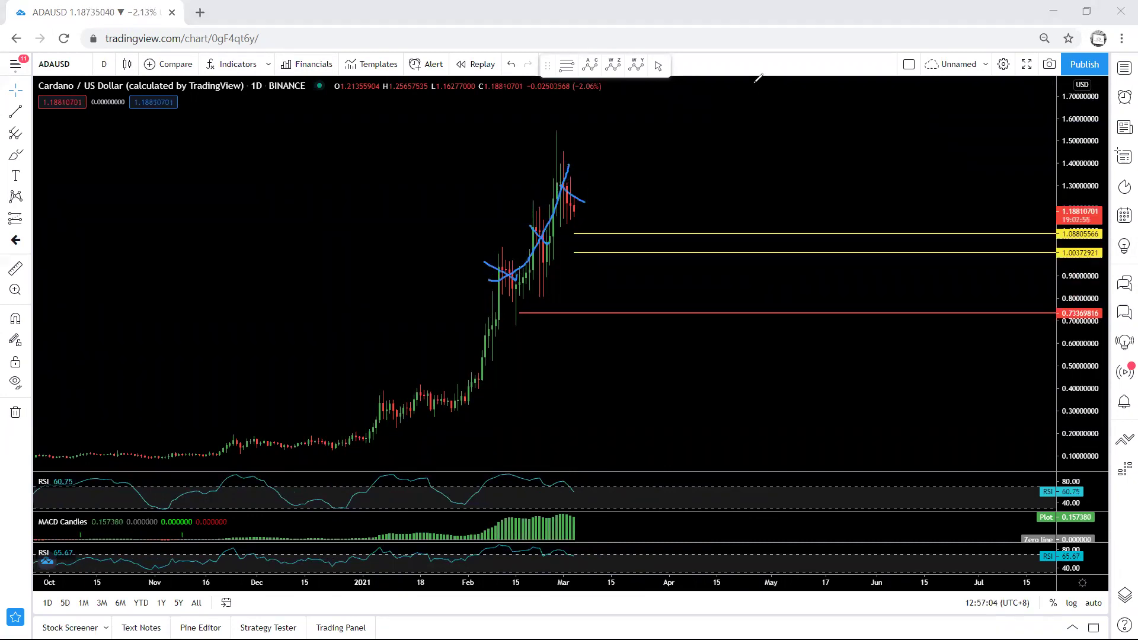
pyautogui.hotkey('ctrl', 'shift', '7')
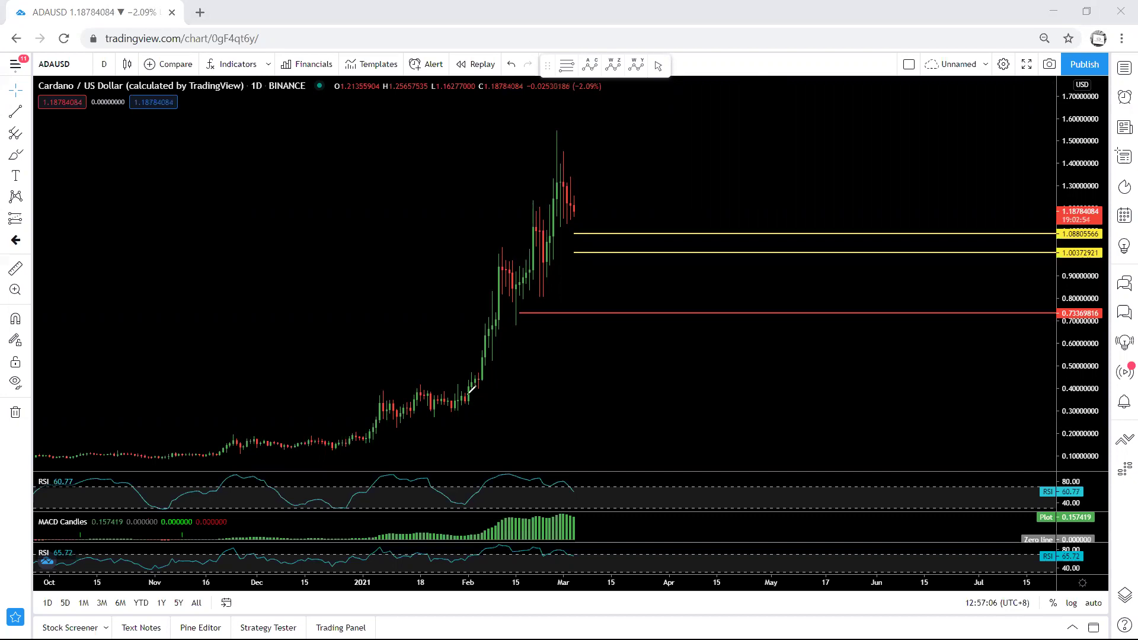
# Mark the late-February peak, and examine the MACD Candles and upper RSI panes enlarged one after the other.
pyautogui.moveTo(551, 130); pyautogui.dragTo(562, 125)
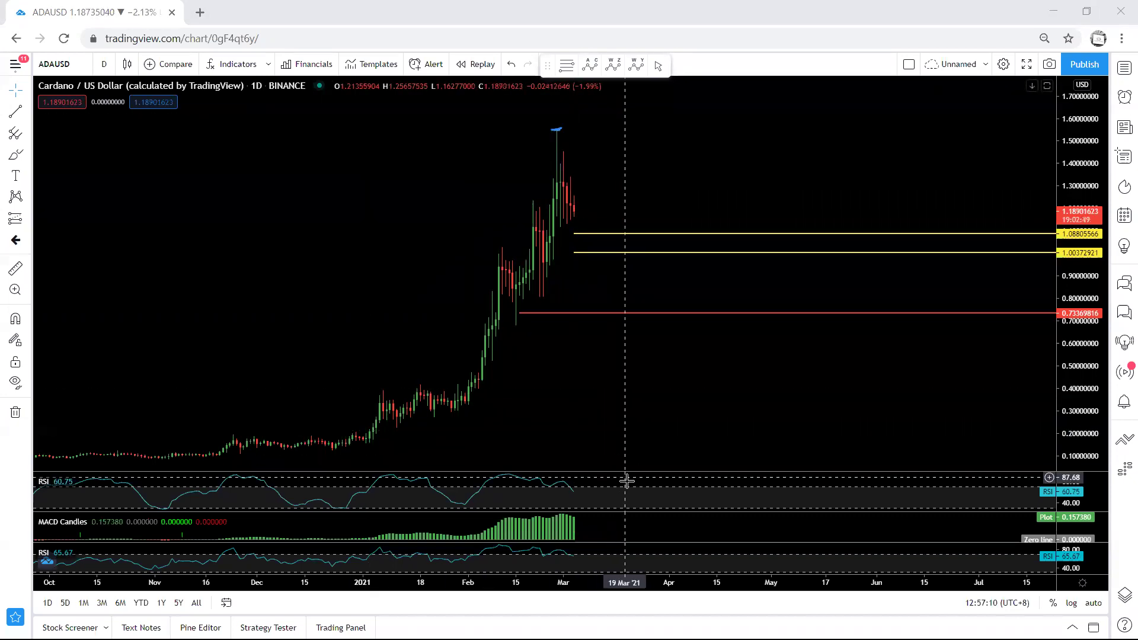
pyautogui.doubleClick(621, 526)
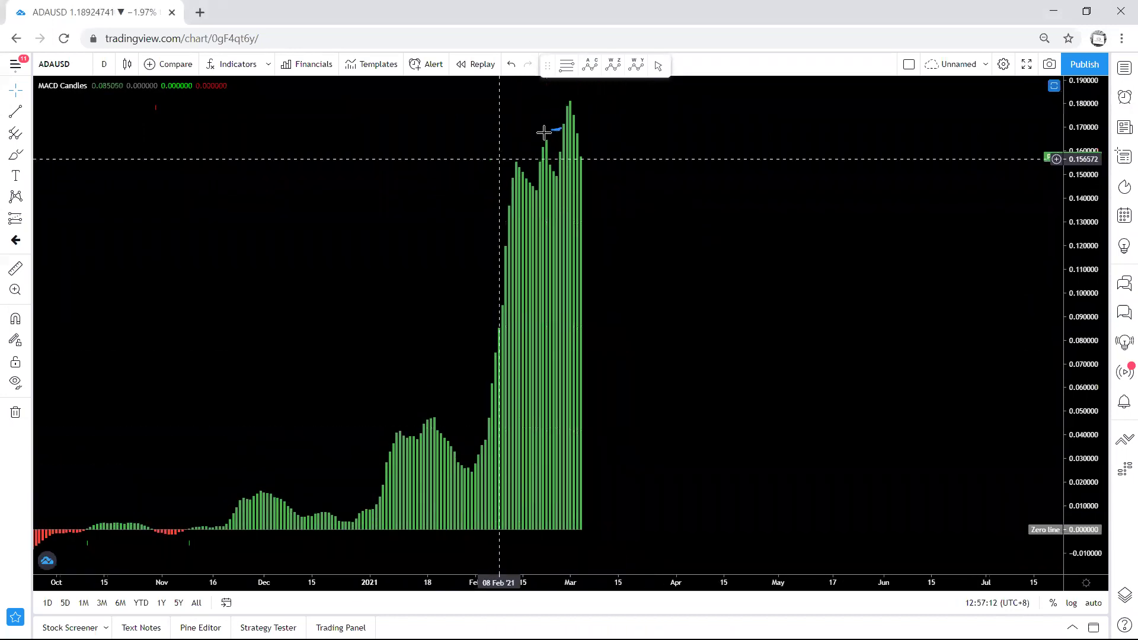
pyautogui.doubleClick(637, 421)
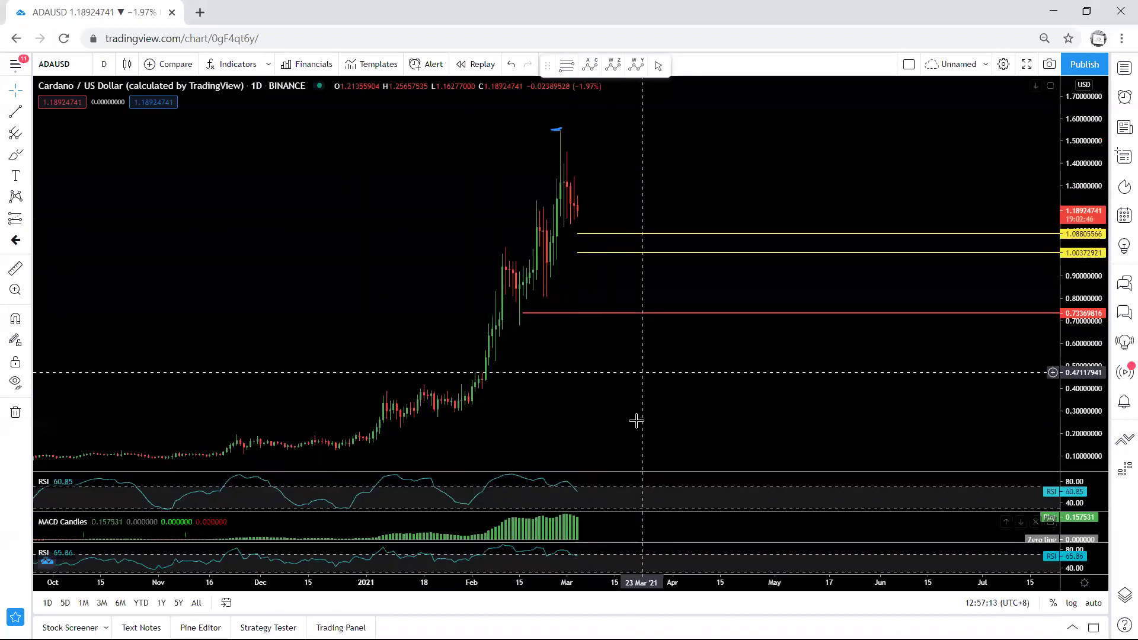
pyautogui.doubleClick(635, 495)
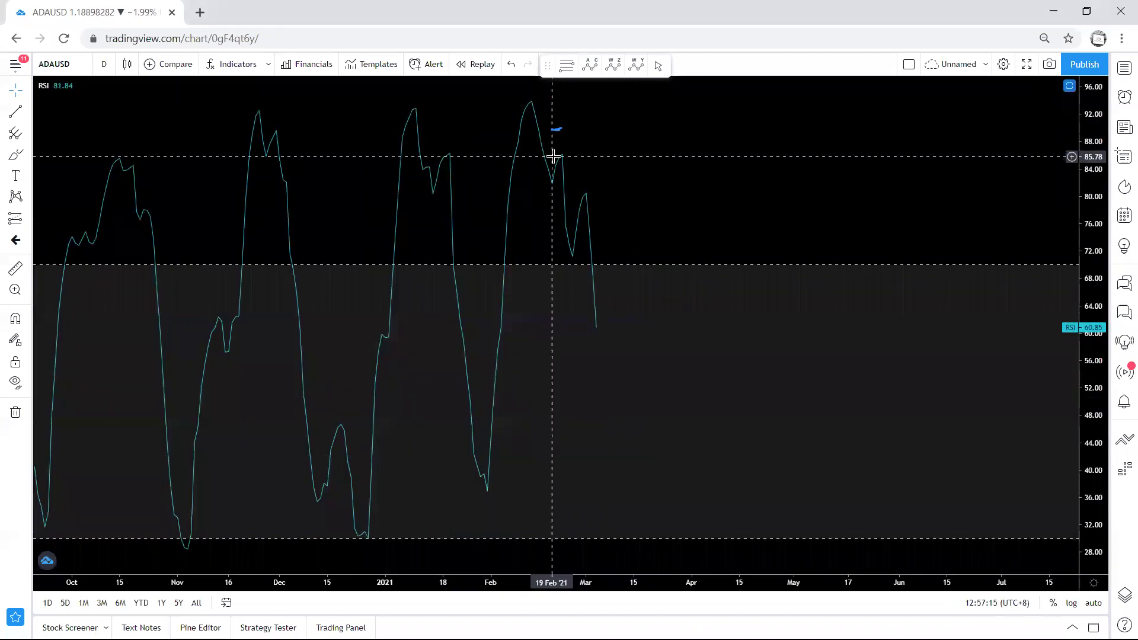
pyautogui.doubleClick(620, 195)
# Highlight the daily candles falling from the late-February peak, and clear the annotations.
pyautogui.moveTo(557, 168)
pyautogui.mouseDown()
pyautogui.moveTo(581, 202)
pyautogui.moveTo(570, 151)
pyautogui.mouseUp()
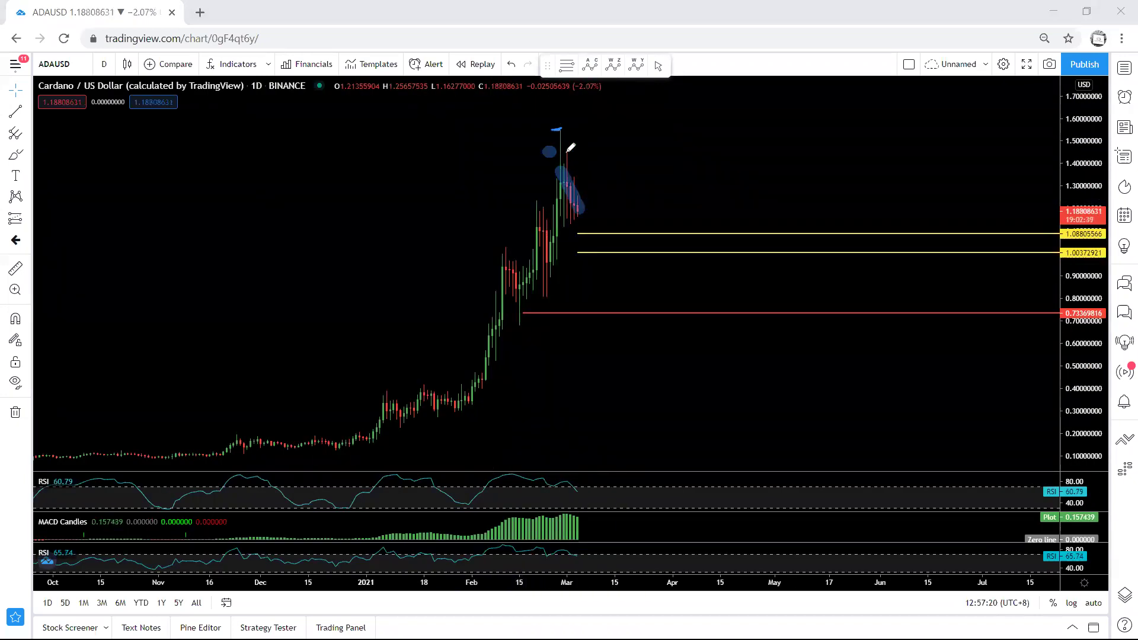
pyautogui.click(482, 86)
pyautogui.click(255, 71)
pyautogui.moveTo(289, 178); pyautogui.dragTo(297, 180)
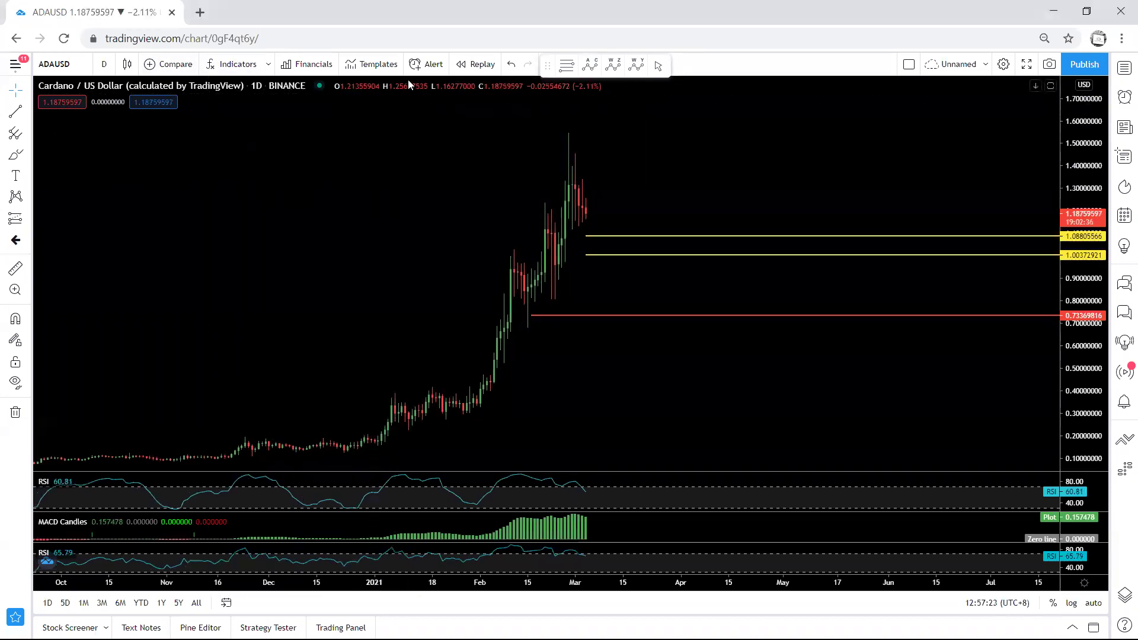
# Sketch the projected drop to the 1.08805566 level and an upward rebound arrow, and clear the sketch.
pyautogui.moveTo(568, 186); pyautogui.dragTo(589, 206)
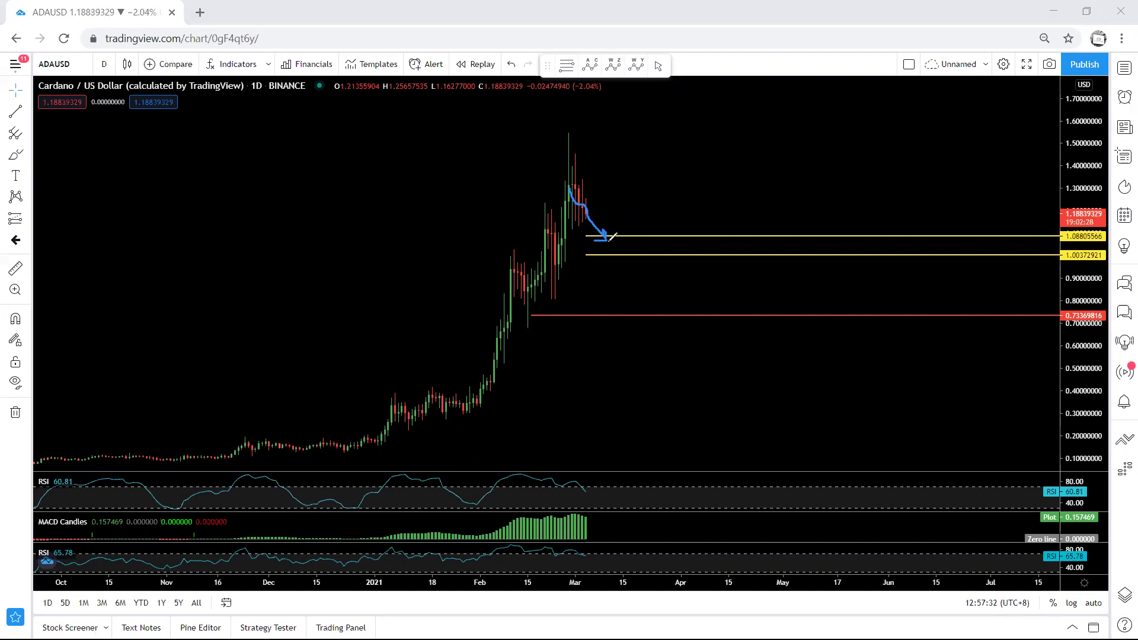
pyautogui.moveTo(592, 238); pyautogui.dragTo(650, 179)
pyautogui.moveTo(627, 192); pyautogui.dragTo(662, 194)
pyautogui.press('Escape')
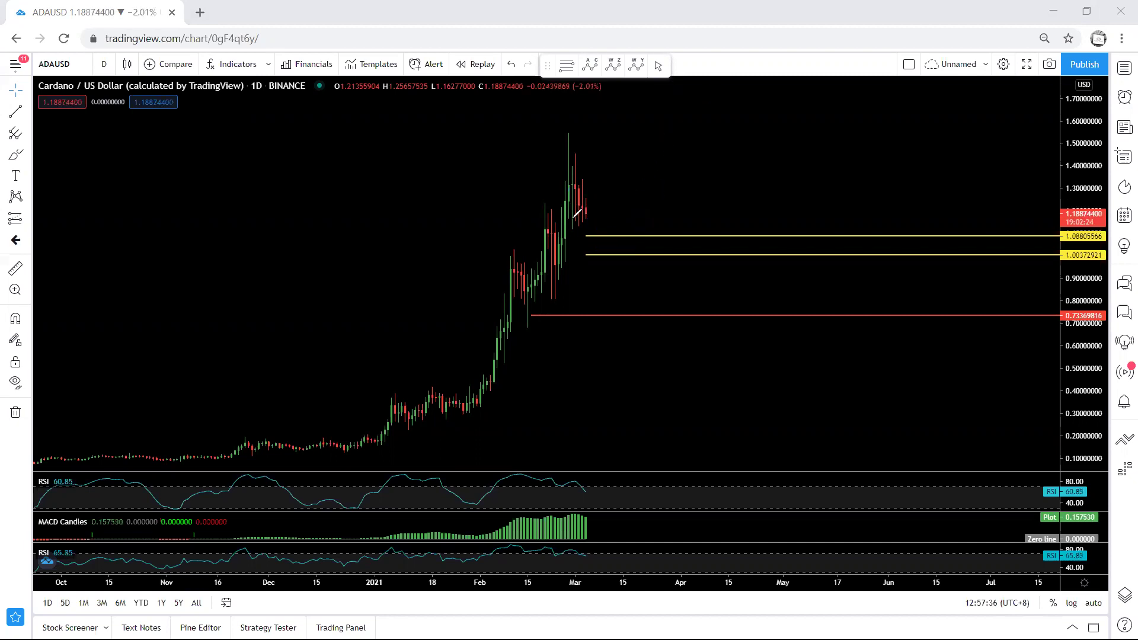
# Switch the chart to the 4 hours interval and rescale the price axis around the recent candles.
pyautogui.click(103, 64)
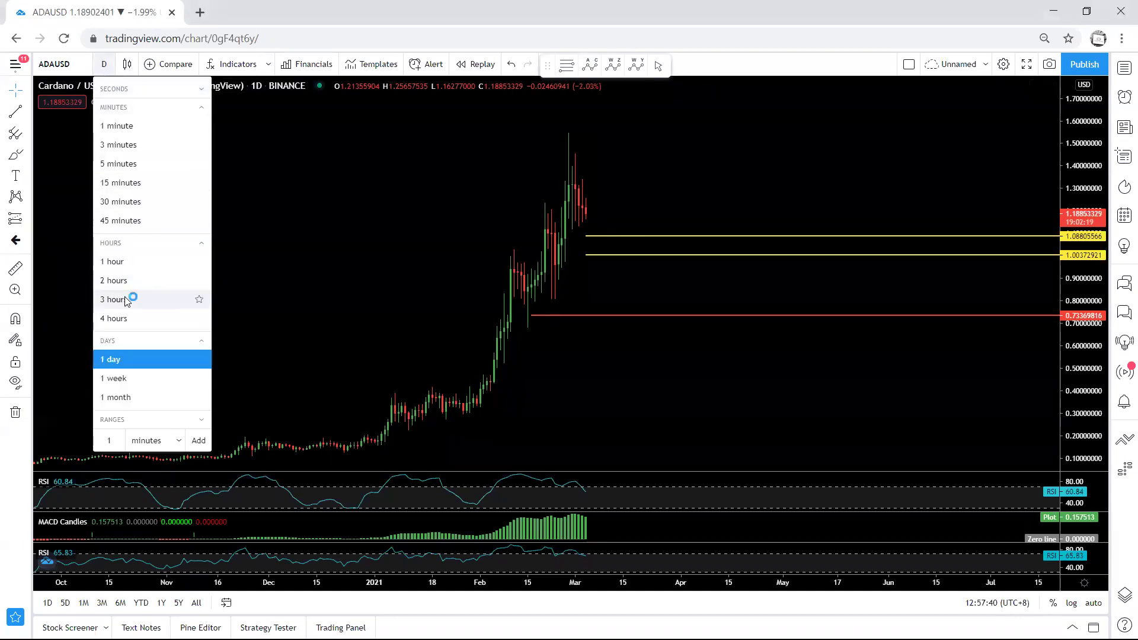
pyautogui.click(125, 318)
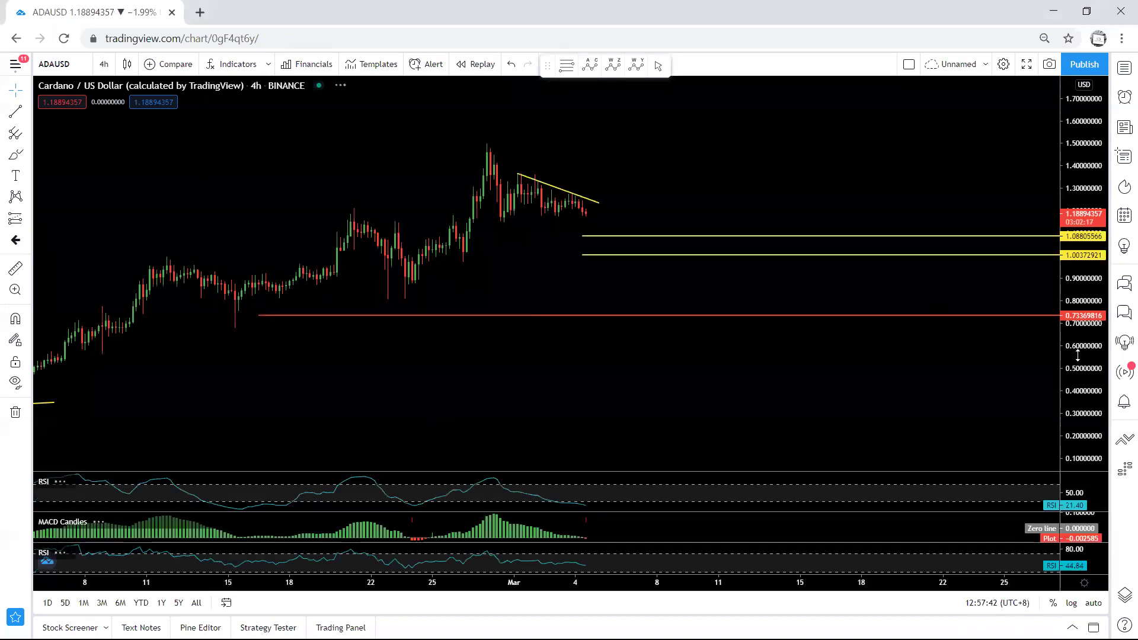
pyautogui.moveTo(704, 282); pyautogui.dragTo(774, 348)
pyautogui.moveTo(1093, 167); pyautogui.dragTo(1091, 220)
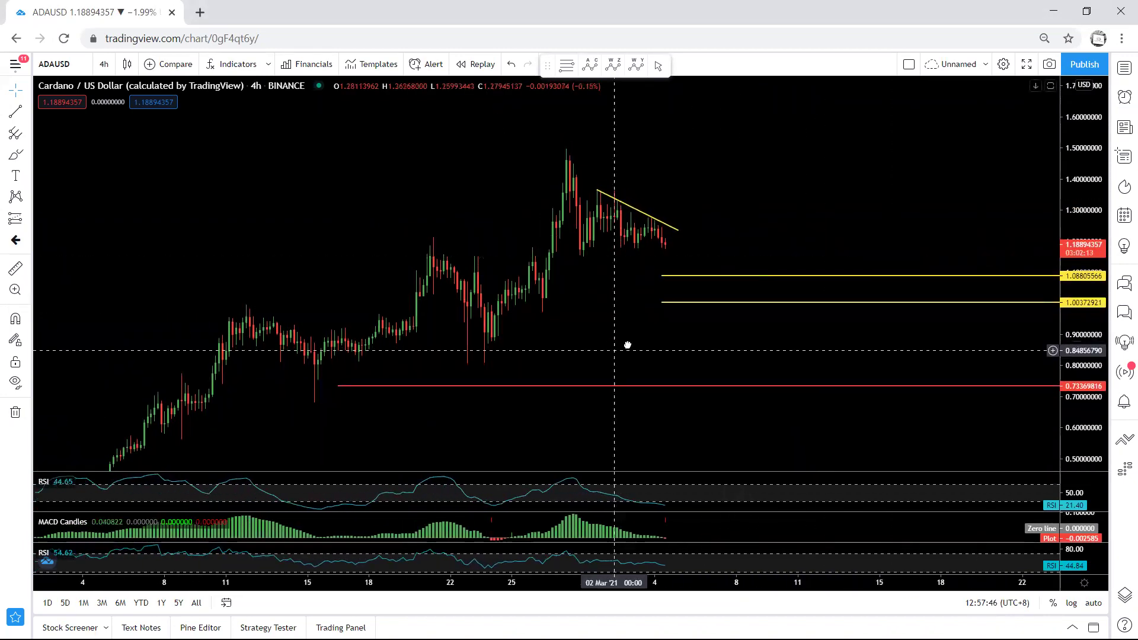
# Sketch the declines after the three February peaks and an upward rebound arrow from the latest candles.
pyautogui.moveTo(620, 349); pyautogui.dragTo(627, 346)
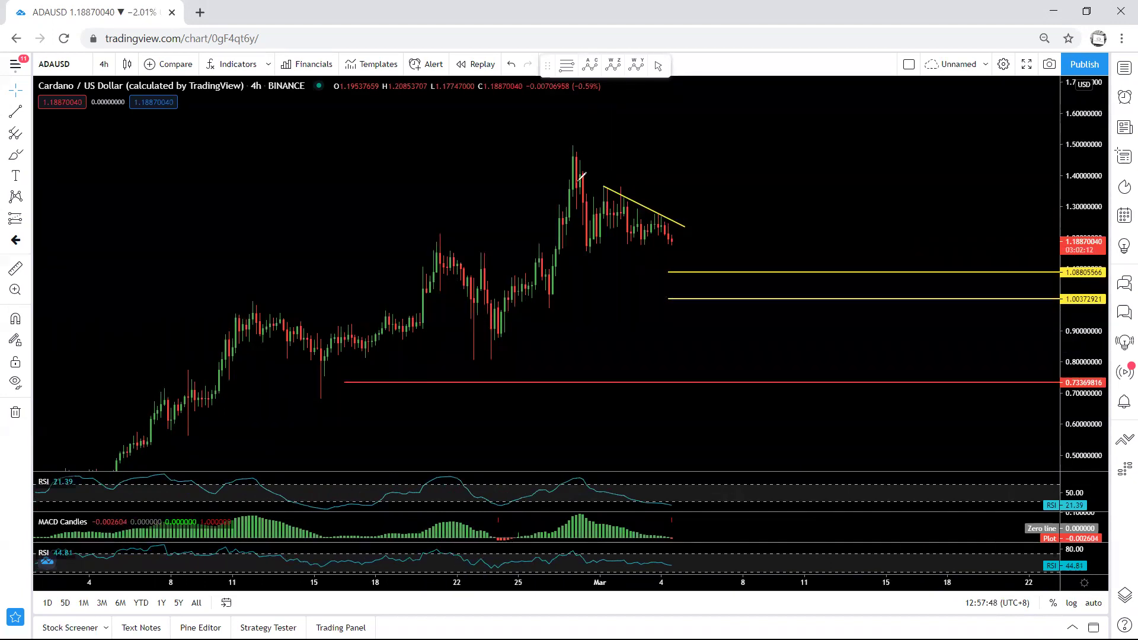
pyautogui.moveTo(575, 175); pyautogui.dragTo(646, 227)
pyautogui.moveTo(434, 254); pyautogui.dragTo(517, 330)
pyautogui.moveTo(257, 323); pyautogui.dragTo(312, 366)
pyautogui.moveTo(657, 235)
pyautogui.mouseDown()
pyautogui.moveTo(705, 149)
pyautogui.moveTo(723, 160)
pyautogui.mouseUp()
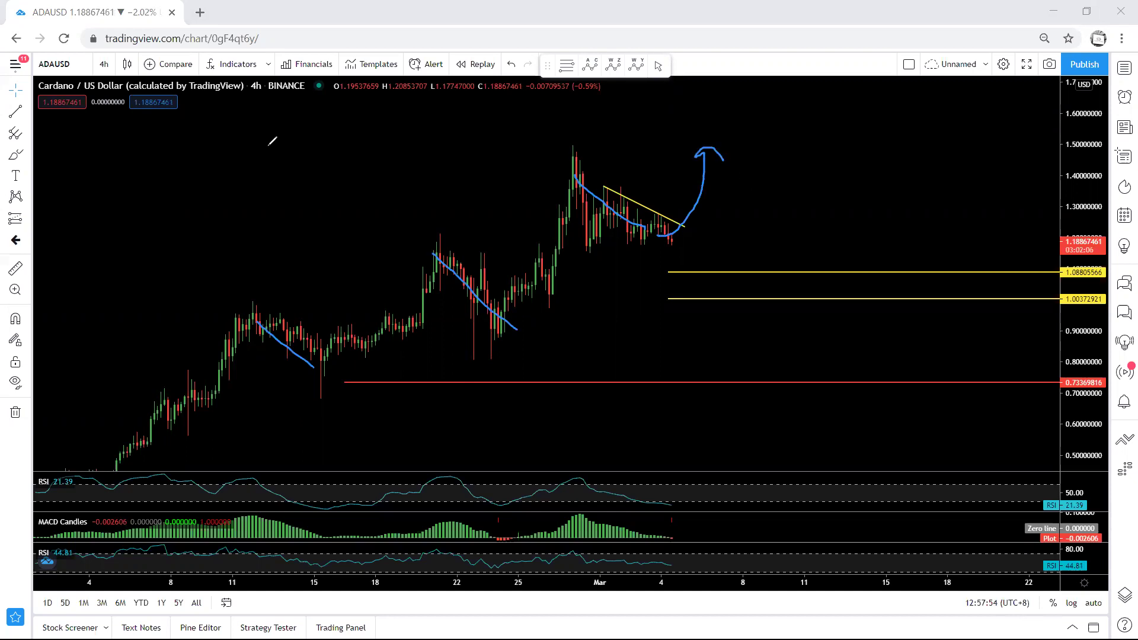
# Examine the 4-hour MACD Candles and upper RSI panes enlarged in turn, and clear the sketched declines and arrow.
pyautogui.doubleClick(691, 526)
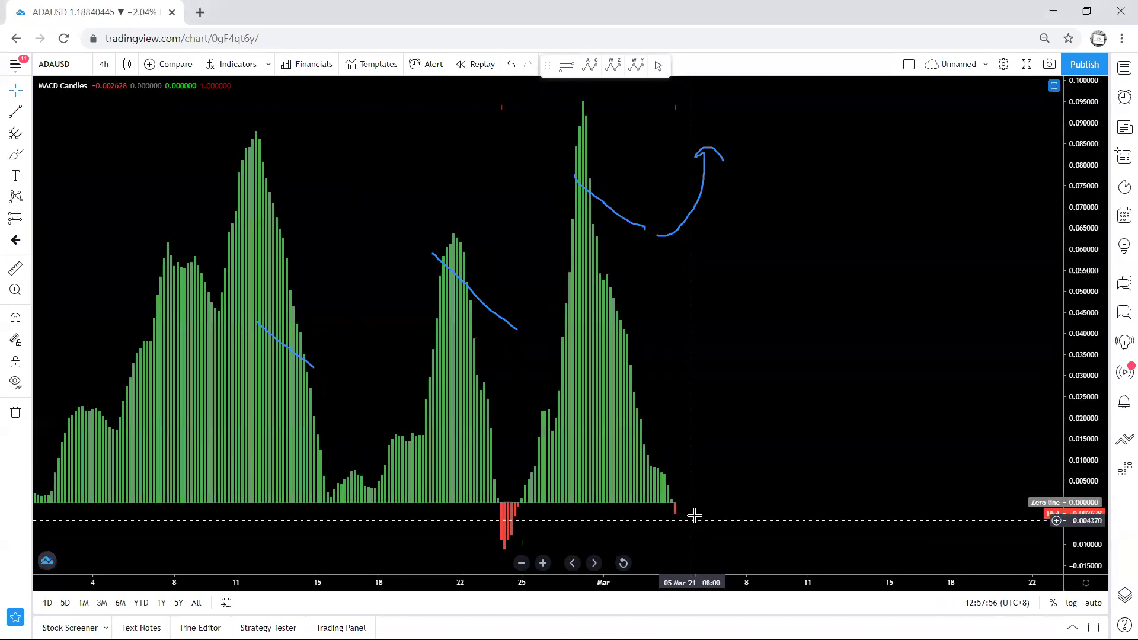
pyautogui.doubleClick(720, 382)
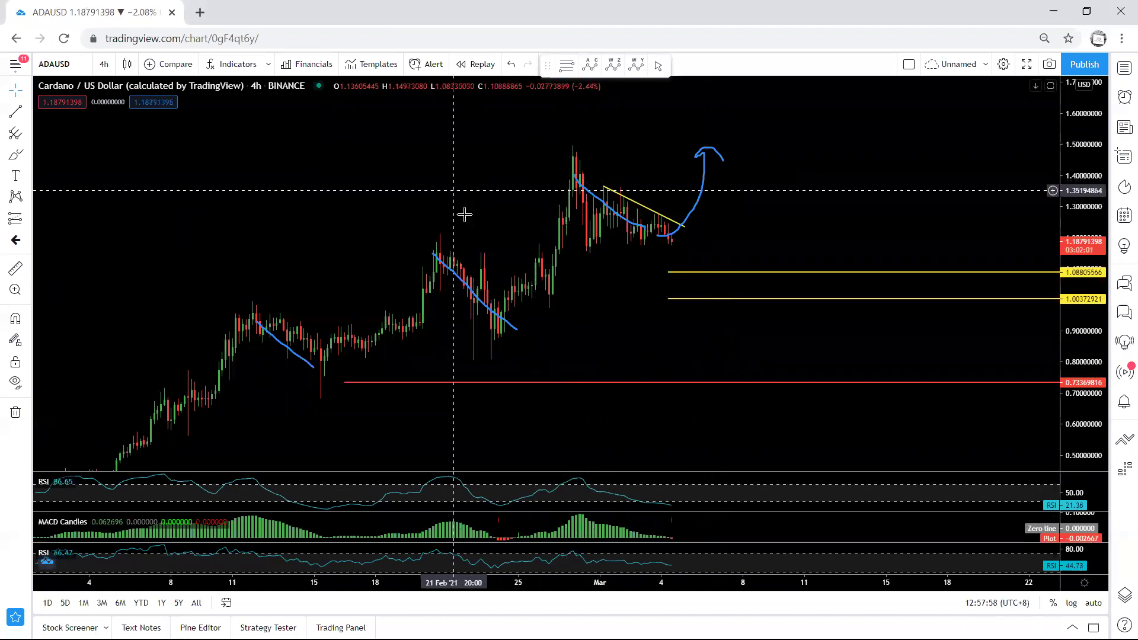
pyautogui.doubleClick(693, 496)
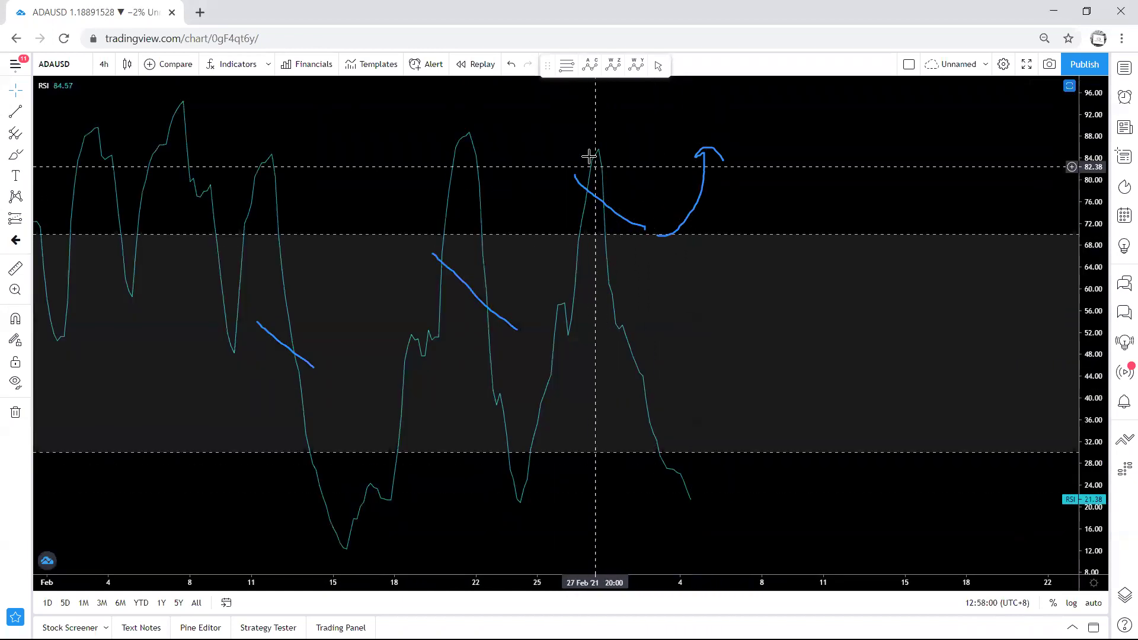
pyautogui.doubleClick(563, 321)
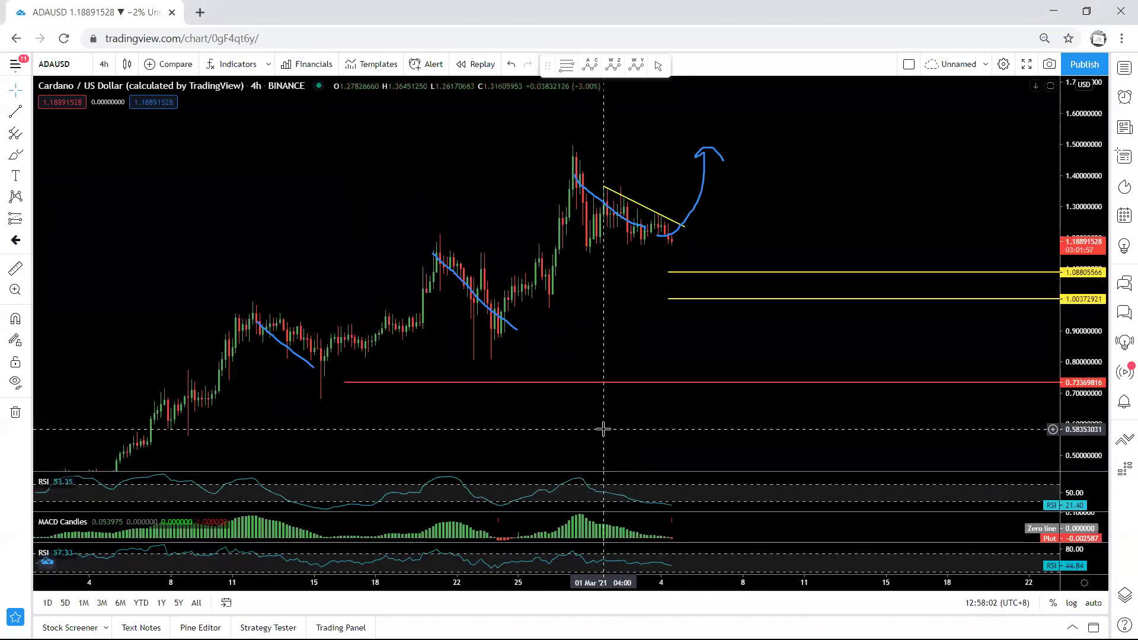
pyautogui.moveTo(565, 442); pyautogui.dragTo(564, 429)
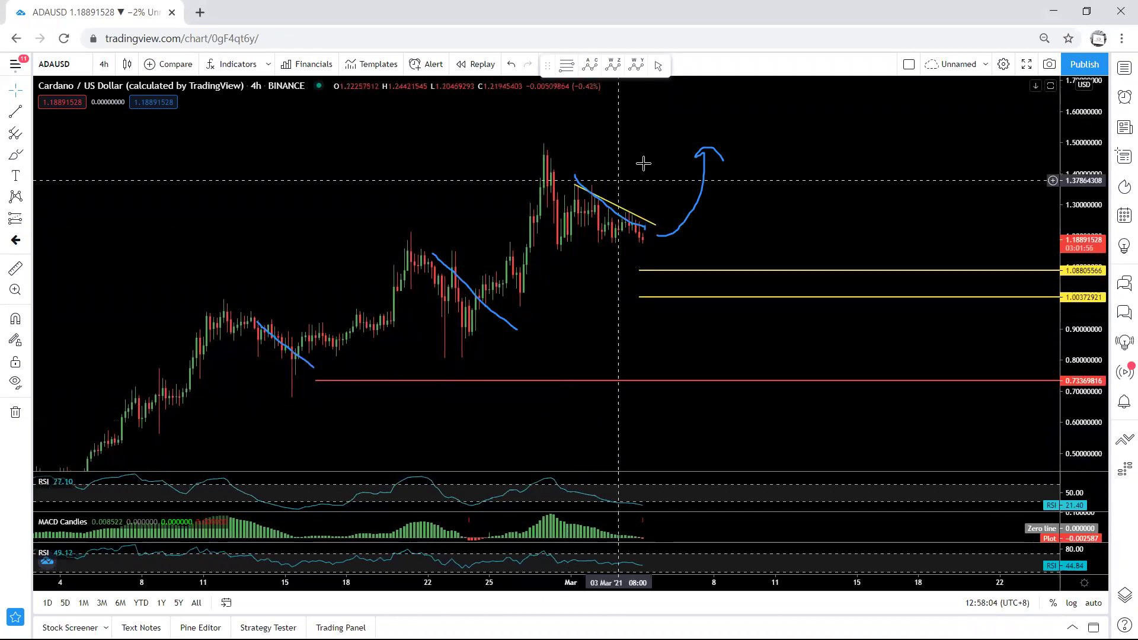
pyautogui.press('Escape')
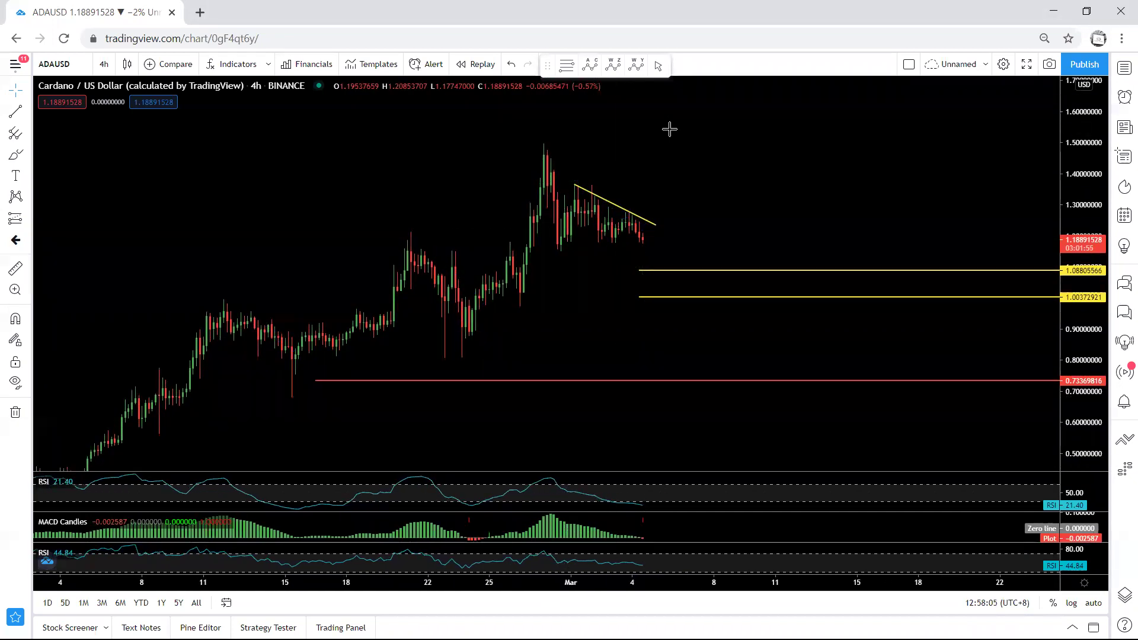
# Sketch an arrow to the upper RSI line, circle the two highest February peaks, trace the latest decline, and clear the sketches.
pyautogui.moveTo(641, 442)
pyautogui.mouseDown()
pyautogui.moveTo(584, 486)
pyautogui.moveTo(591, 494)
pyautogui.mouseUp()
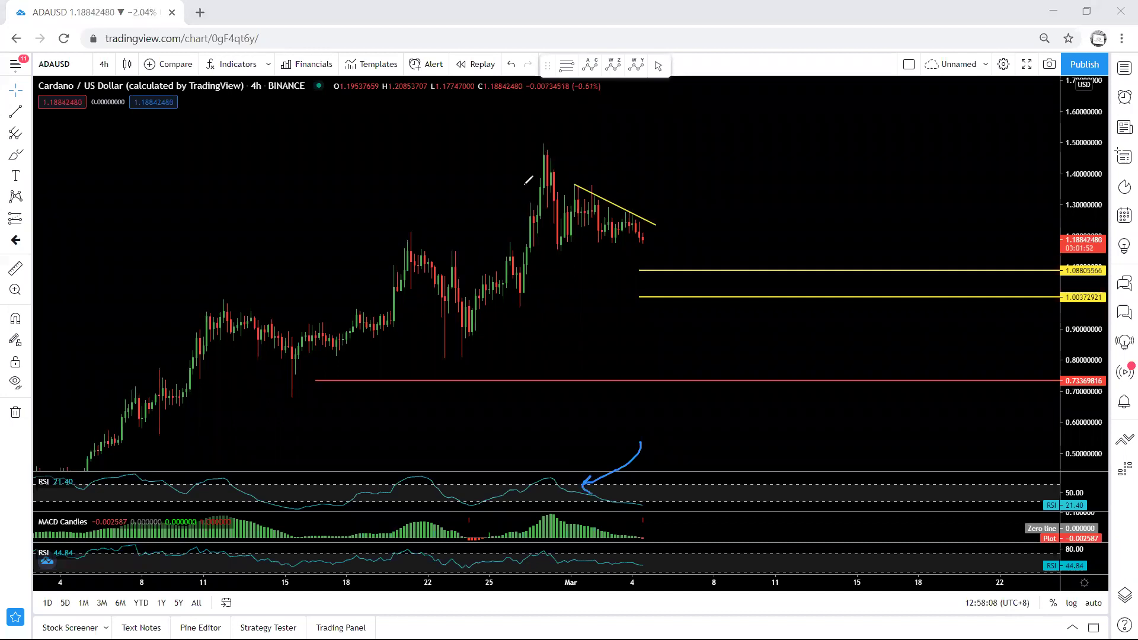
pyautogui.moveTo(522, 177); pyautogui.dragTo(535, 131)
pyautogui.moveTo(383, 253)
pyautogui.mouseDown()
pyautogui.moveTo(401, 215)
pyautogui.moveTo(415, 254)
pyautogui.mouseUp()
pyautogui.moveTo(548, 159); pyautogui.dragTo(622, 238)
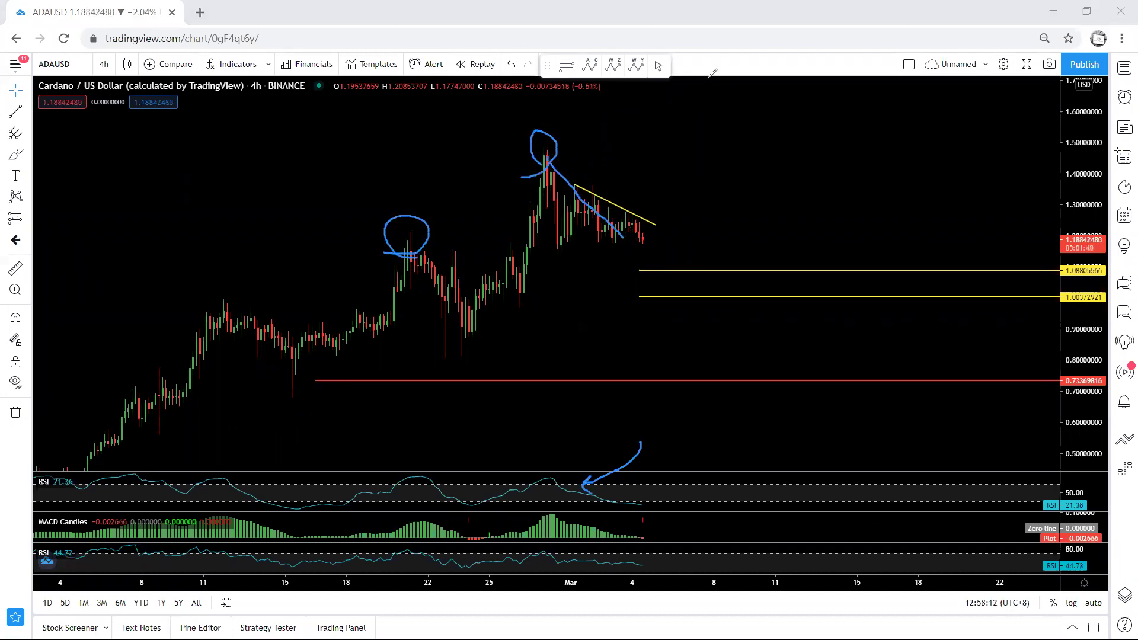
pyautogui.press('Escape')
# Trace the recent swings down from the late-February peak, underline the 28 February low, and clear the sketches.
pyautogui.moveTo(415, 156)
pyautogui.mouseDown()
pyautogui.moveTo(419, 178)
pyautogui.moveTo(406, 191)
pyautogui.mouseUp()
pyautogui.moveTo(571, 232); pyautogui.dragTo(596, 257)
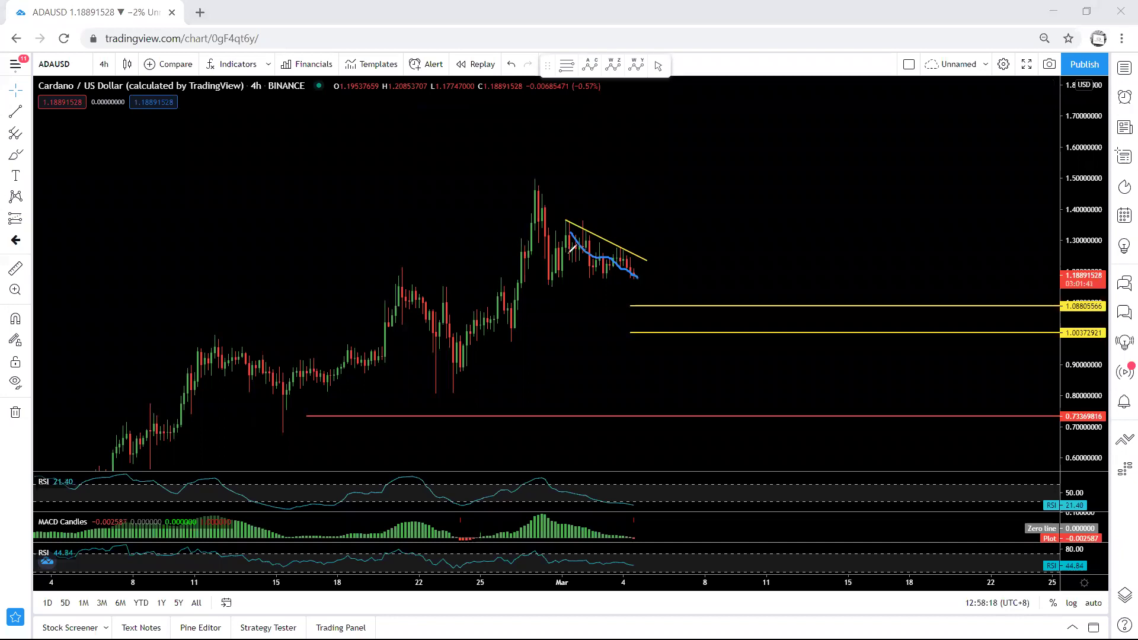
pyautogui.hotkey('ctrl', 'z')
pyautogui.moveTo(541, 200); pyautogui.dragTo(636, 282)
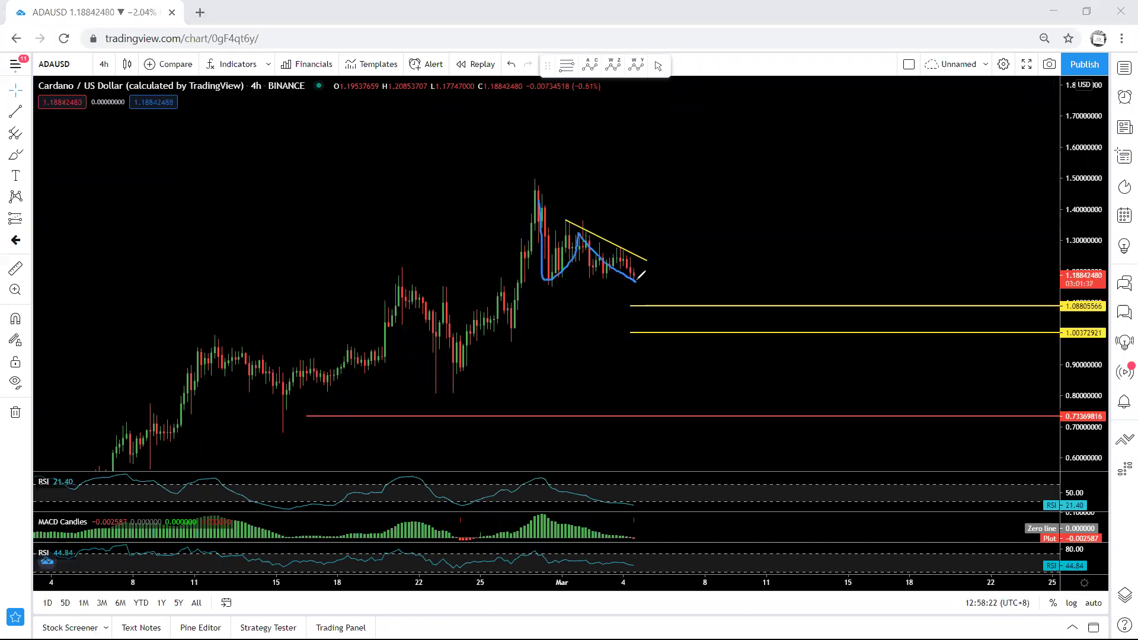
pyautogui.hotkey('ctrl', 'z')
pyautogui.moveTo(542, 285); pyautogui.dragTo(559, 286)
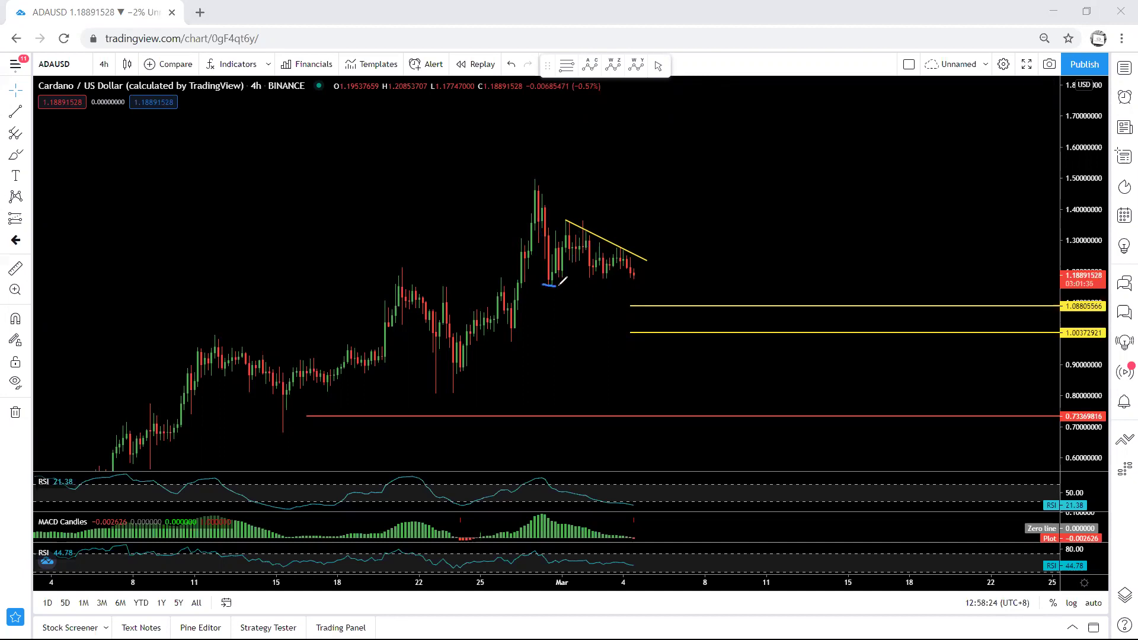
pyautogui.press('Escape')
# Draw a horizontal ray from the 28 February low at 1.15174039 and rescale the price axis around the recent candles.
pyautogui.click(28, 112)
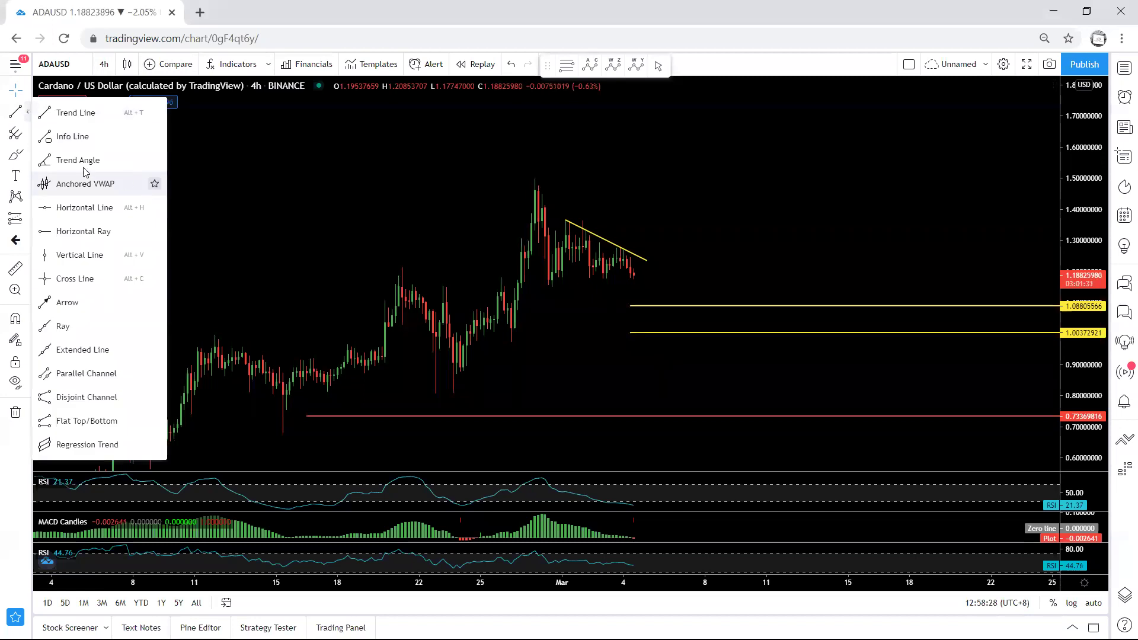
pyautogui.click(547, 289)
pyautogui.moveTo(472, 251); pyautogui.dragTo(434, 215)
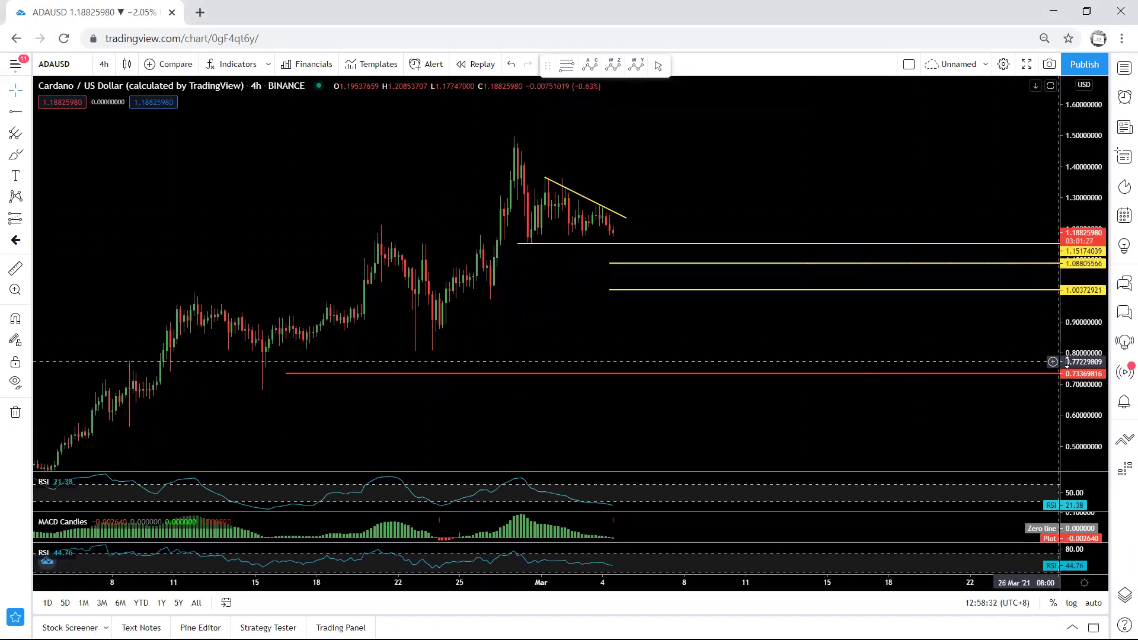
pyautogui.moveTo(1084, 363); pyautogui.dragTo(1082, 267)
pyautogui.moveTo(768, 191); pyautogui.dragTo(768, 283)
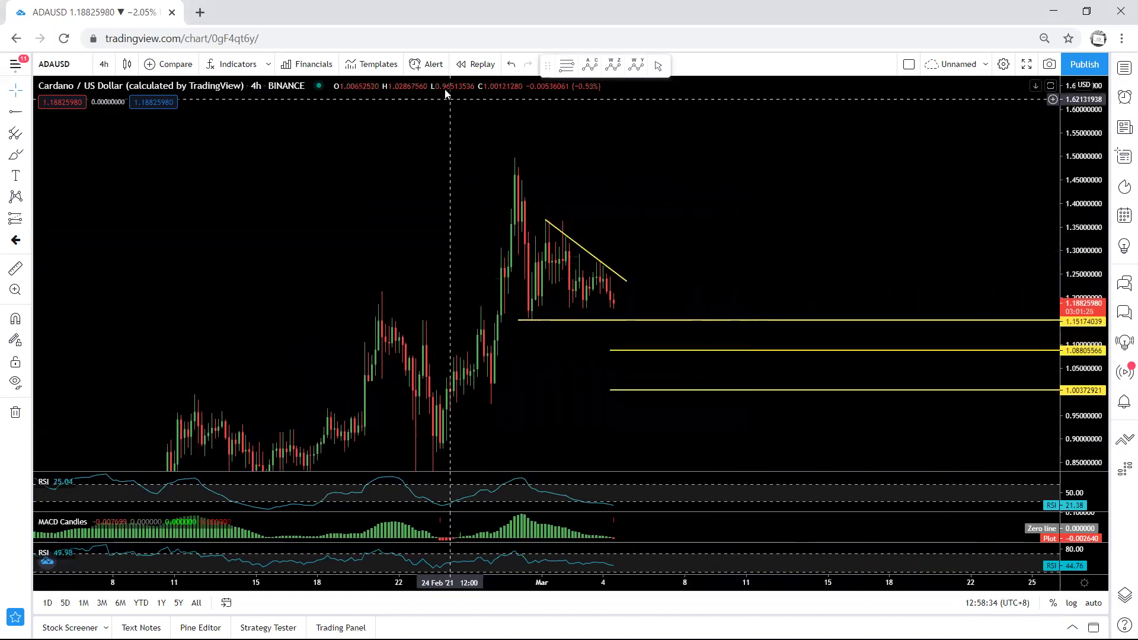
# Sketch the swings below the descending trendline and a projected bounce and drop to the 1.08805566 level, and clear the sketches.
pyautogui.moveTo(524, 220); pyautogui.dragTo(626, 317)
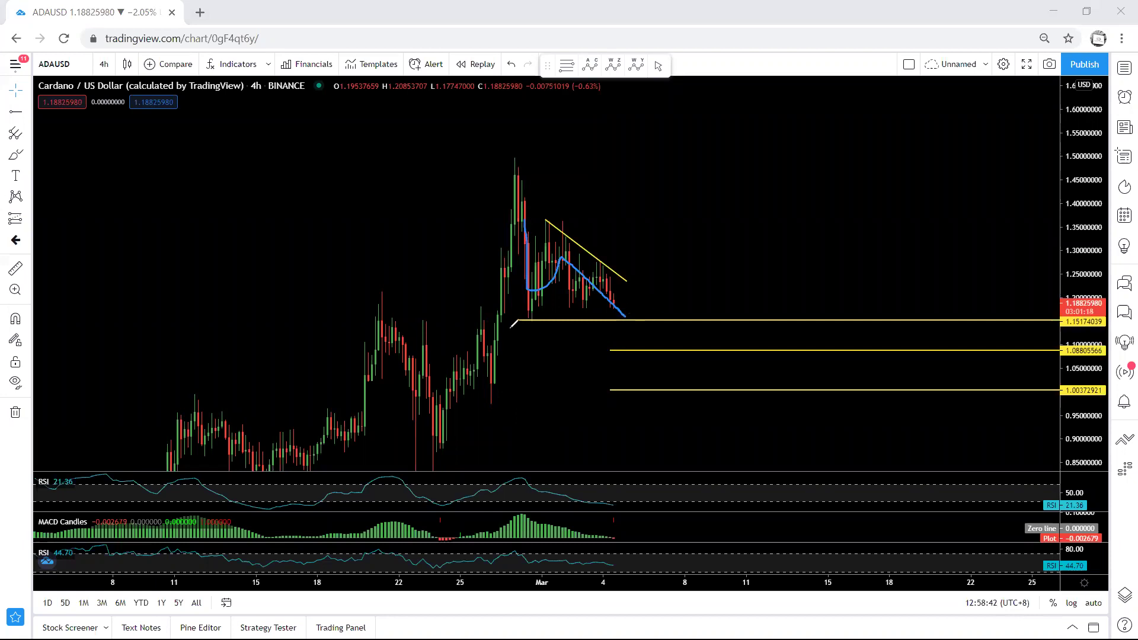
pyautogui.click(271, 83)
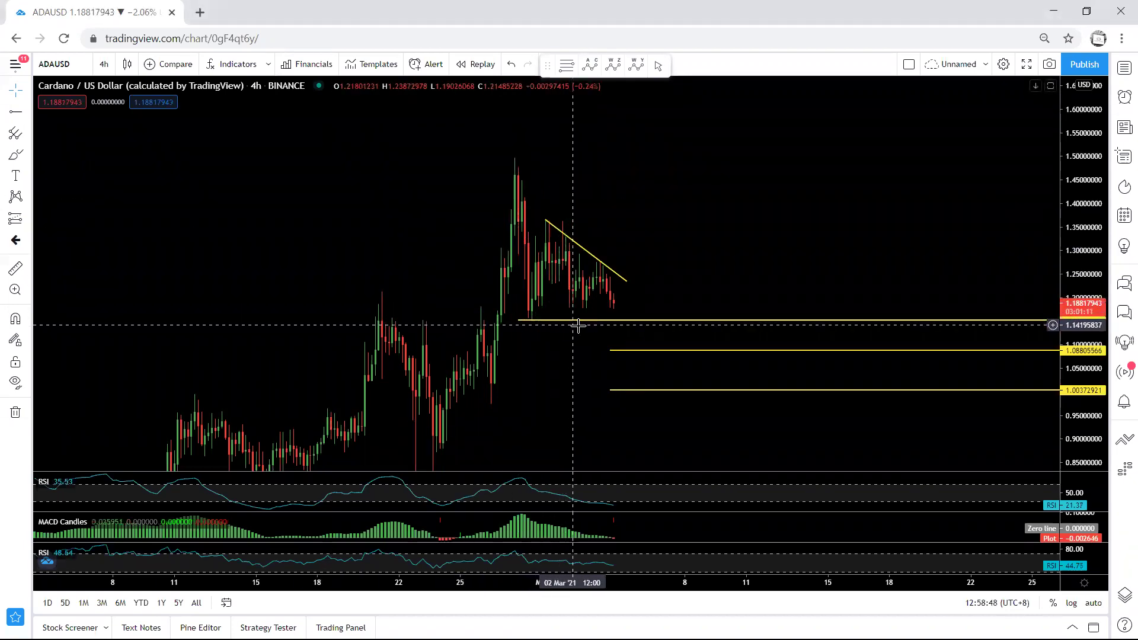
pyautogui.moveTo(1075, 177); pyautogui.dragTo(1028, 228)
pyautogui.moveTo(844, 218); pyautogui.dragTo(813, 187)
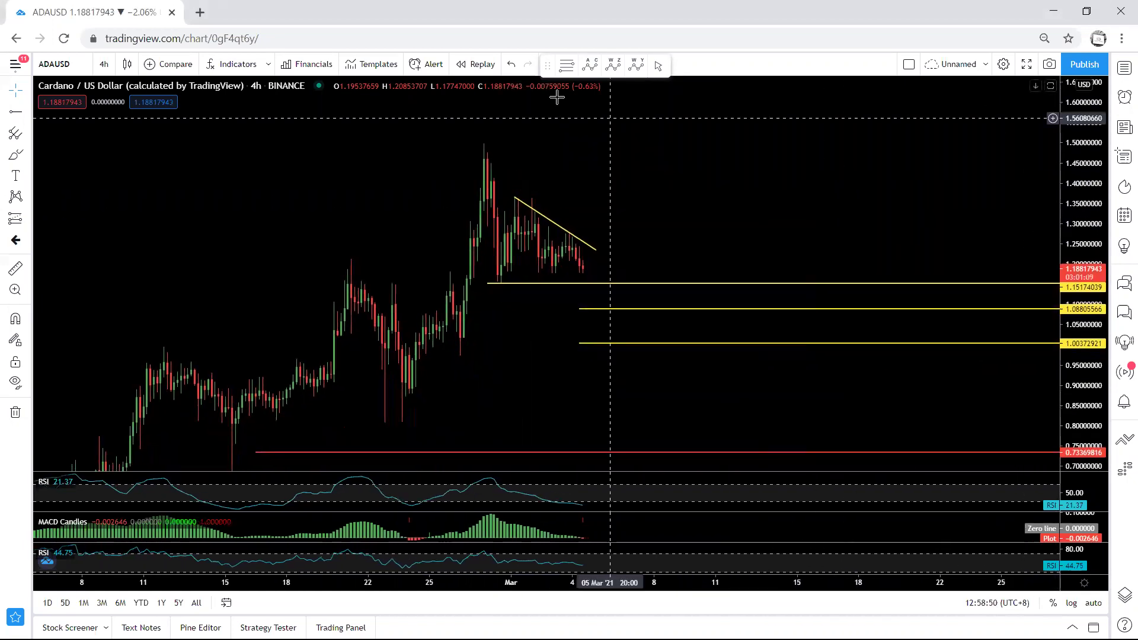
pyautogui.moveTo(1072, 191); pyautogui.dragTo(1072, 222)
pyautogui.moveTo(781, 237); pyautogui.dragTo(797, 251)
pyautogui.moveTo(503, 205)
pyautogui.mouseDown()
pyautogui.moveTo(576, 274)
pyautogui.moveTo(619, 243)
pyautogui.moveTo(684, 322)
pyautogui.mouseUp()
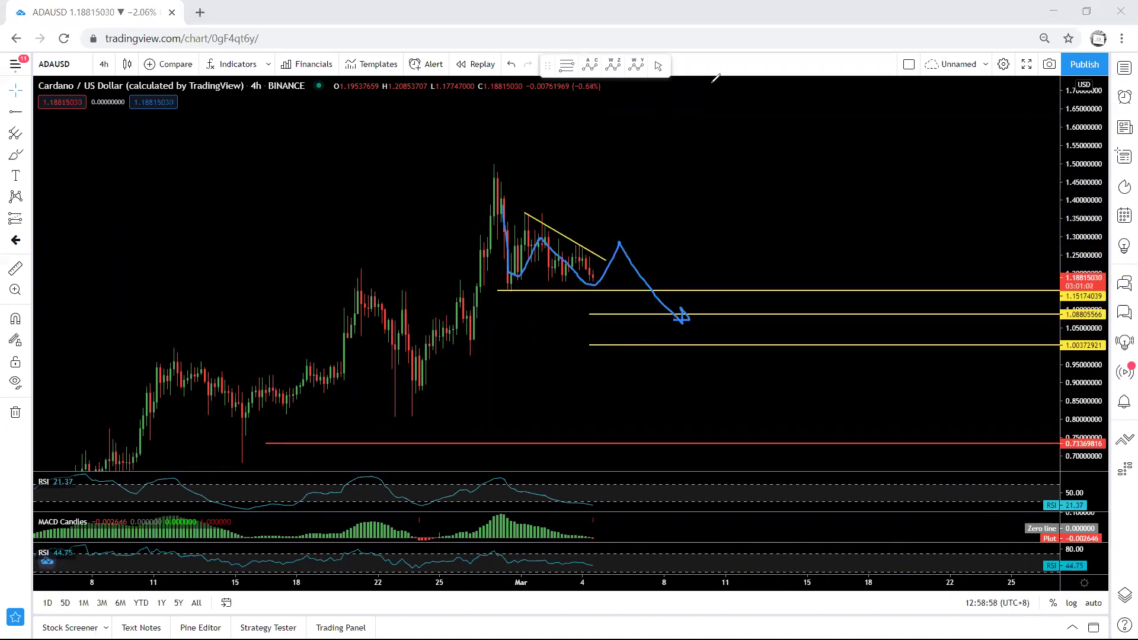
pyautogui.hotkey('ctrl', 'z')
# Circle the 28 February low, clear the circle, and delete the horizontal ray at 1.15174039.
pyautogui.moveTo(501, 290); pyautogui.dragTo(509, 278)
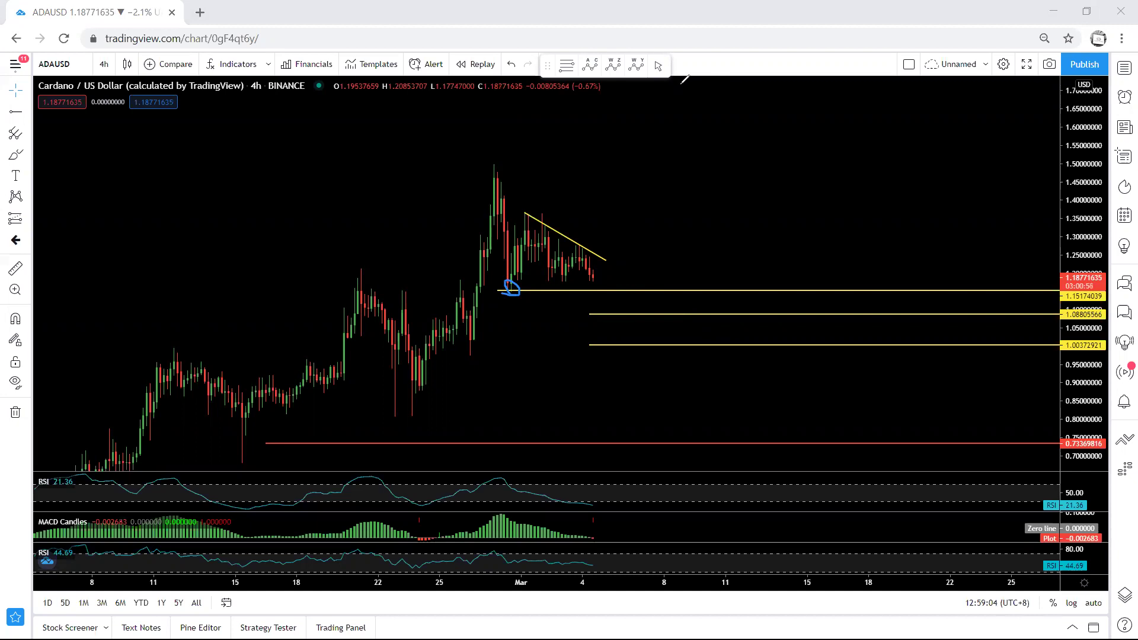
pyautogui.hotkey('ctrl', 'z')
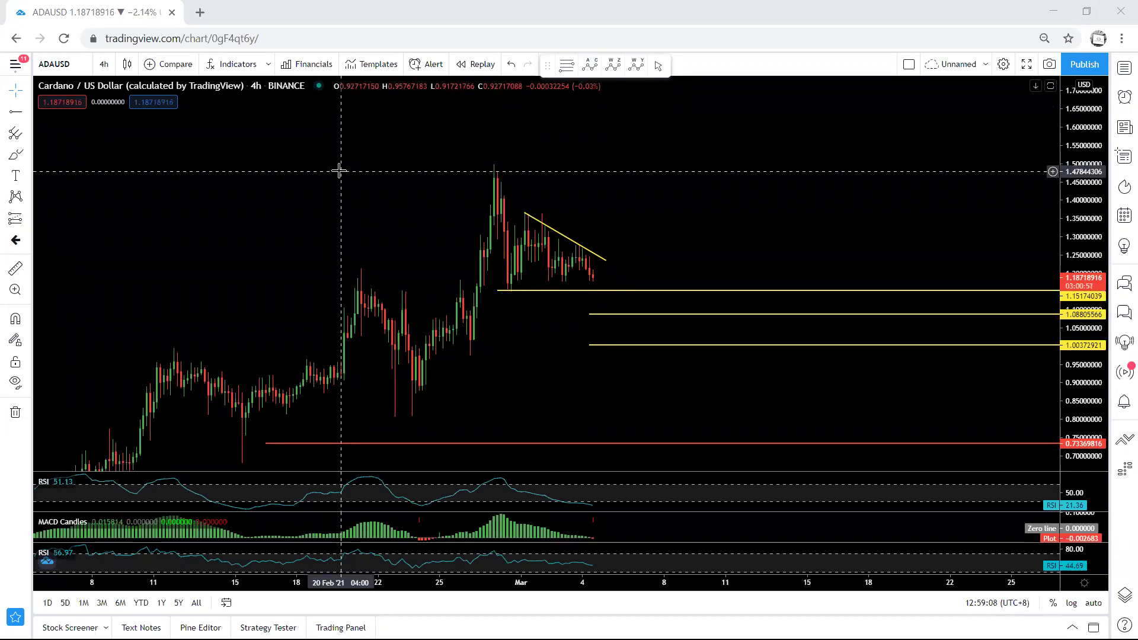
pyautogui.click(541, 295)
pyautogui.press('Delete')
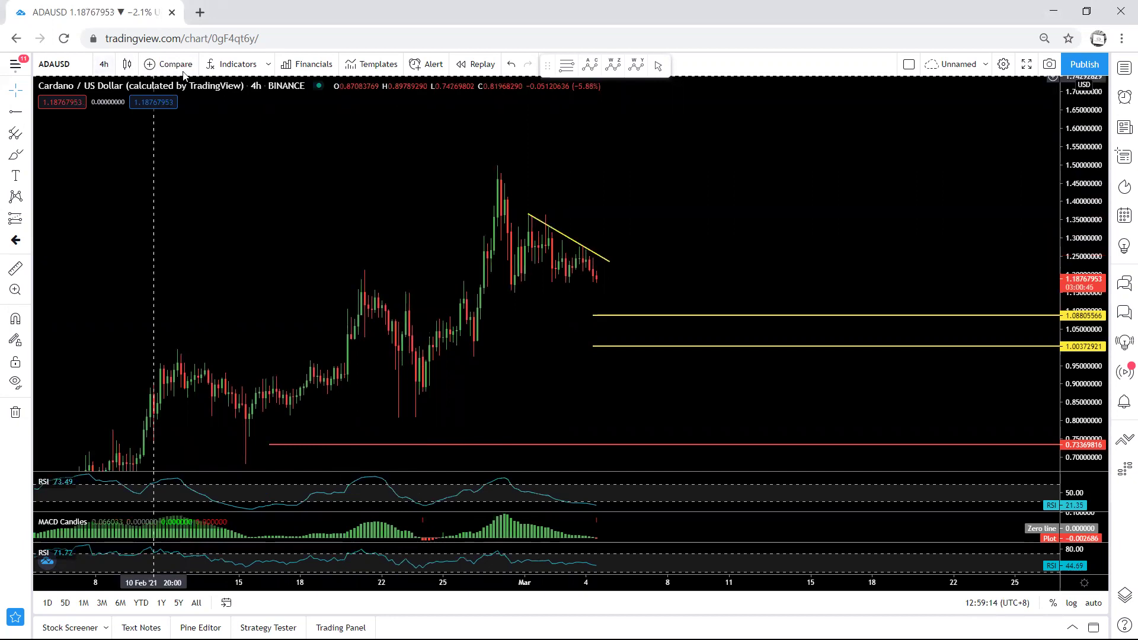
# Trace and clear the decline below the trendline, and switch the chart to the 1 hour interval with the price axis rescaled.
pyautogui.moveTo(534, 222); pyautogui.dragTo(600, 280)
pyautogui.hotkey('ctrl', 'z')
pyautogui.click(104, 64)
pyautogui.click(136, 263)
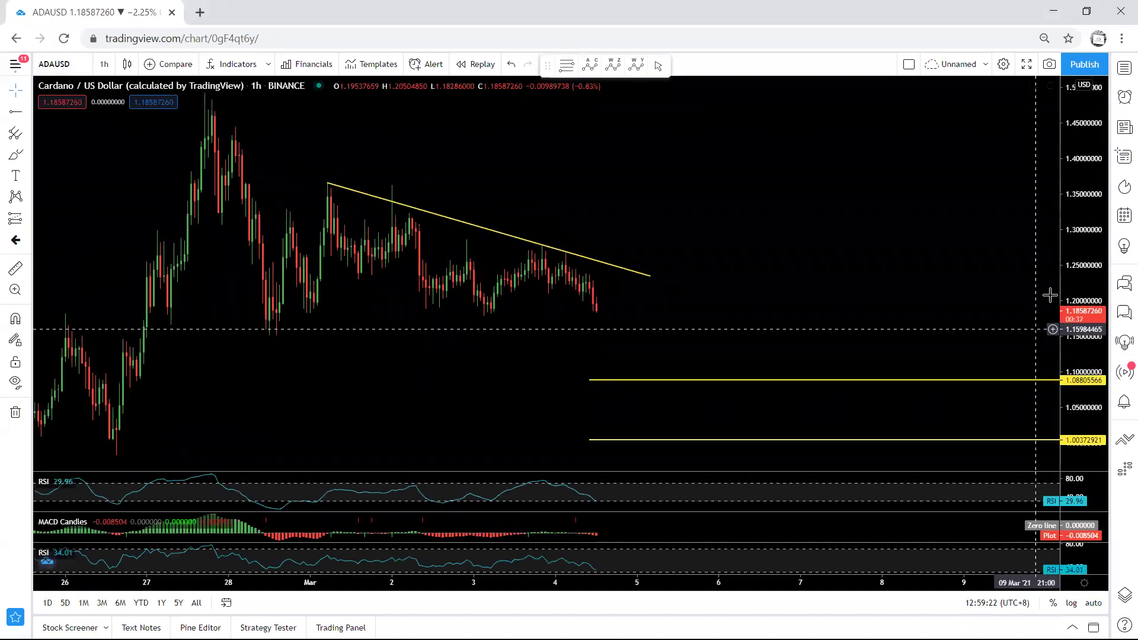
pyautogui.moveTo(674, 318); pyautogui.dragTo(747, 332)
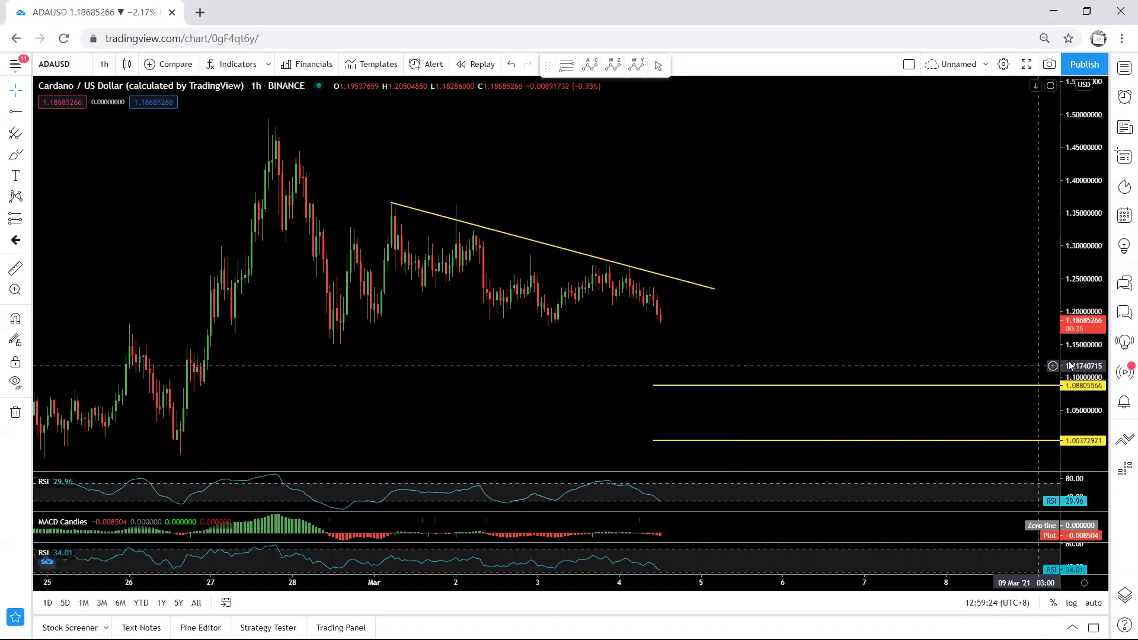
pyautogui.moveTo(868, 325); pyautogui.dragTo(869, 338)
pyautogui.moveTo(680, 238); pyautogui.dragTo(683, 247)
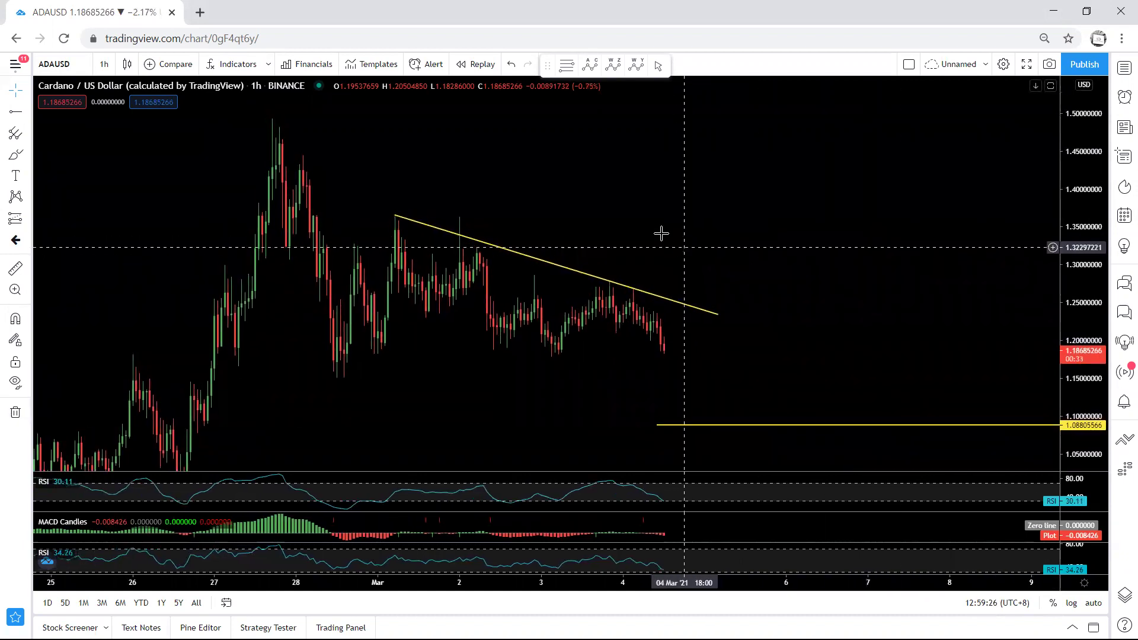
# Underline the 28 February low on the 1-hour chart, draw a horizontal ray there at 1.15008120, and delete the ray.
pyautogui.hotkey('ctrl', 'shift', '3')
pyautogui.moveTo(325, 376); pyautogui.dragTo(350, 378)
pyautogui.click(313, 72)
pyautogui.click(14, 113)
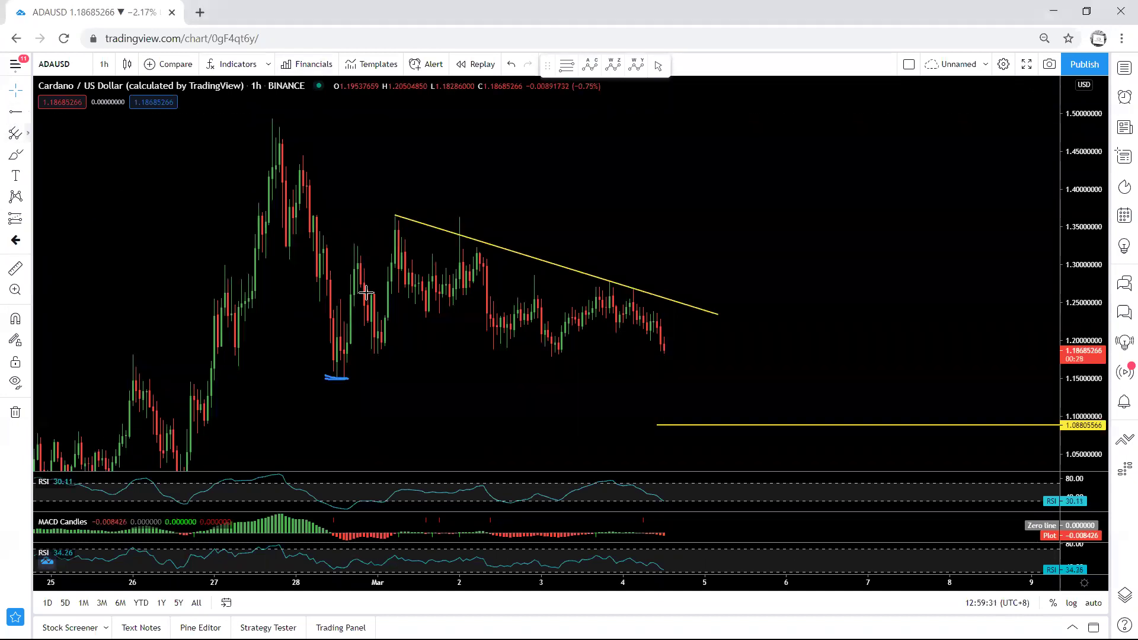
pyautogui.click(473, 357)
pyautogui.moveTo(473, 357); pyautogui.dragTo(317, 378)
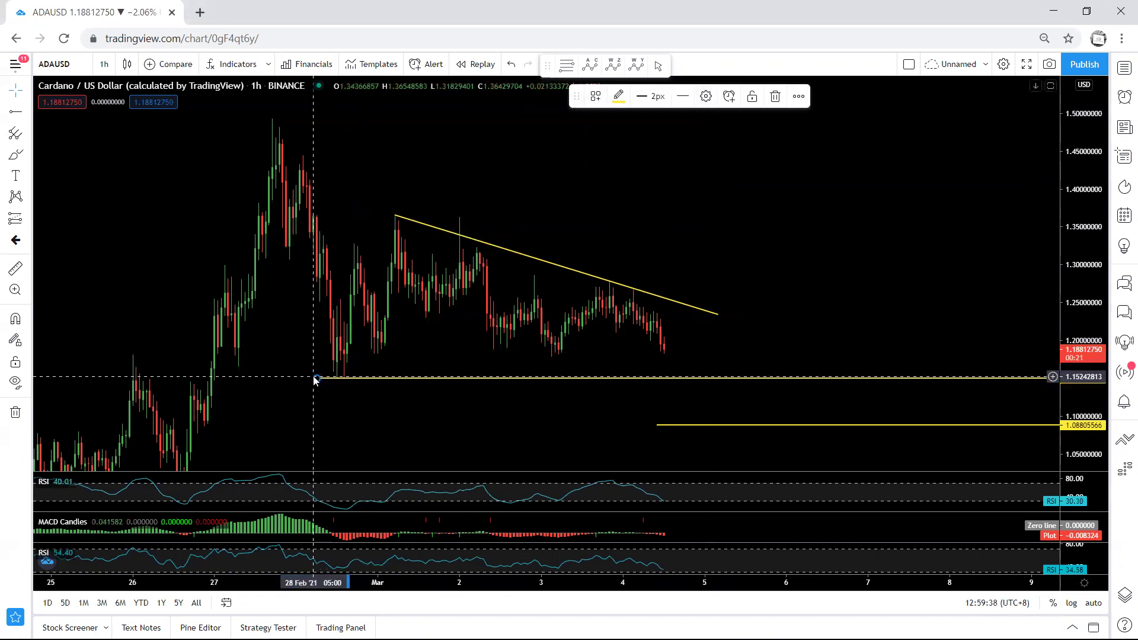
pyautogui.moveTo(514, 424); pyautogui.dragTo(514, 428)
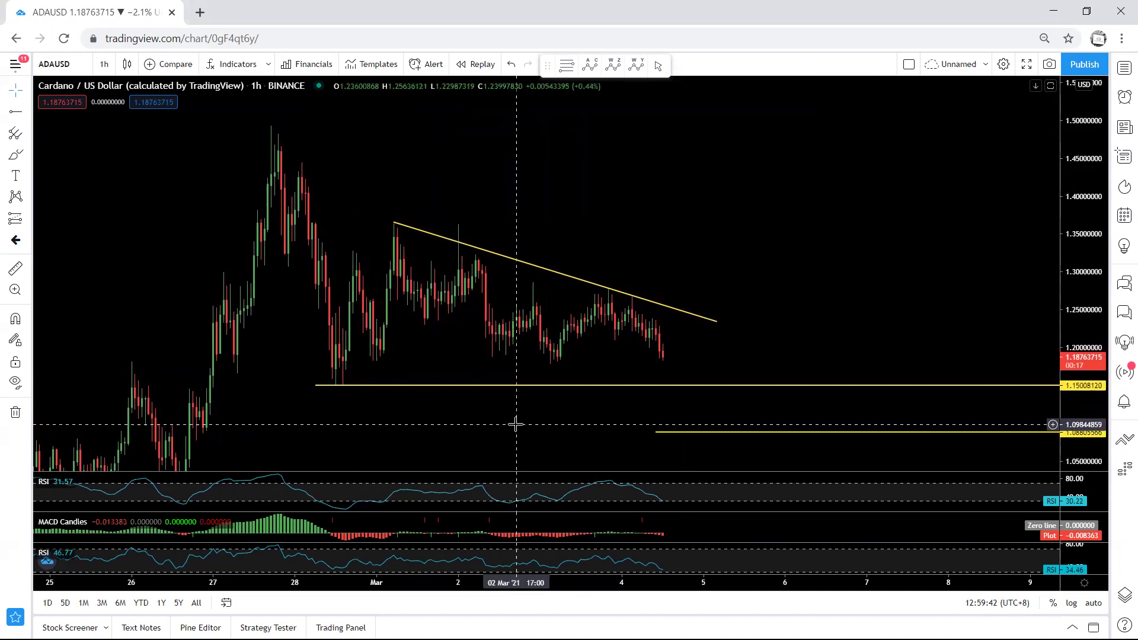
pyautogui.click(480, 386)
pyautogui.press('Delete')
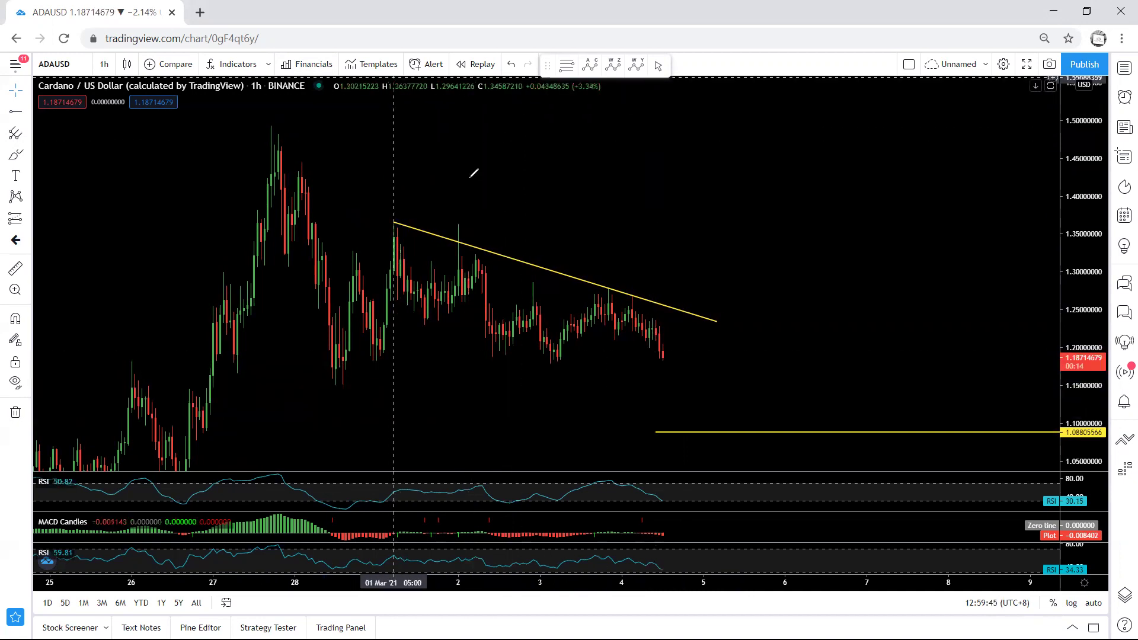
# Sketch a breakout above the descending trendline with a consolidation, retest and upward arrow, and clear the sketch.
pyautogui.moveTo(648, 363); pyautogui.dragTo(686, 258)
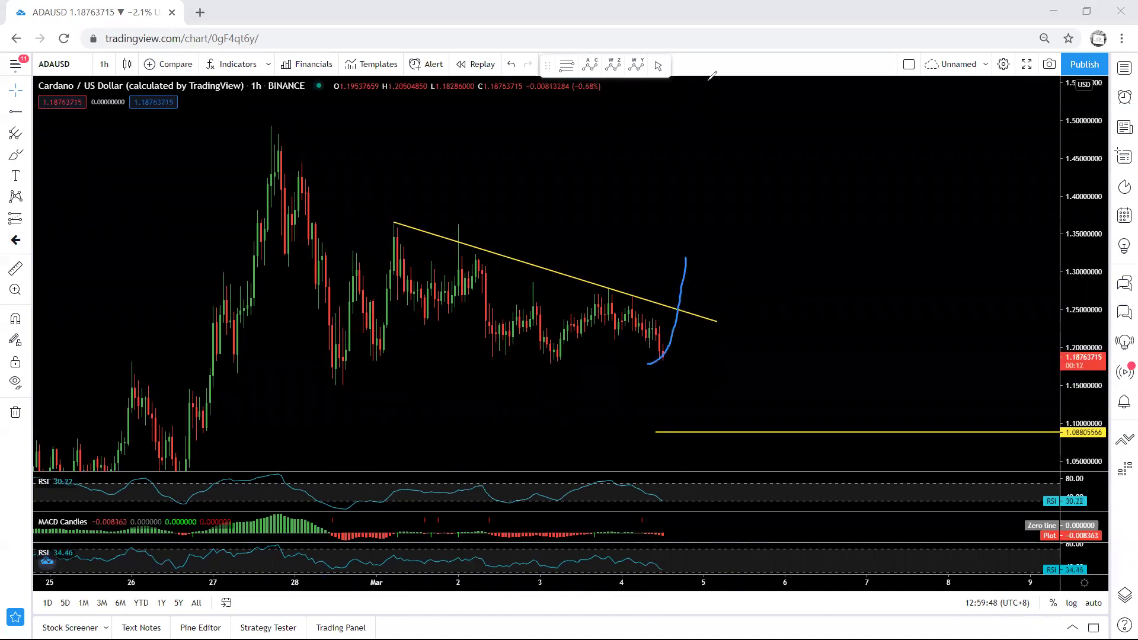
pyautogui.hotkey('ctrl', 'z')
pyautogui.moveTo(652, 358)
pyautogui.mouseDown()
pyautogui.moveTo(680, 285)
pyautogui.moveTo(700, 296)
pyautogui.moveTo(715, 280)
pyautogui.moveTo(725, 306)
pyautogui.moveTo(734, 201)
pyautogui.moveTo(740, 212)
pyautogui.mouseUp()
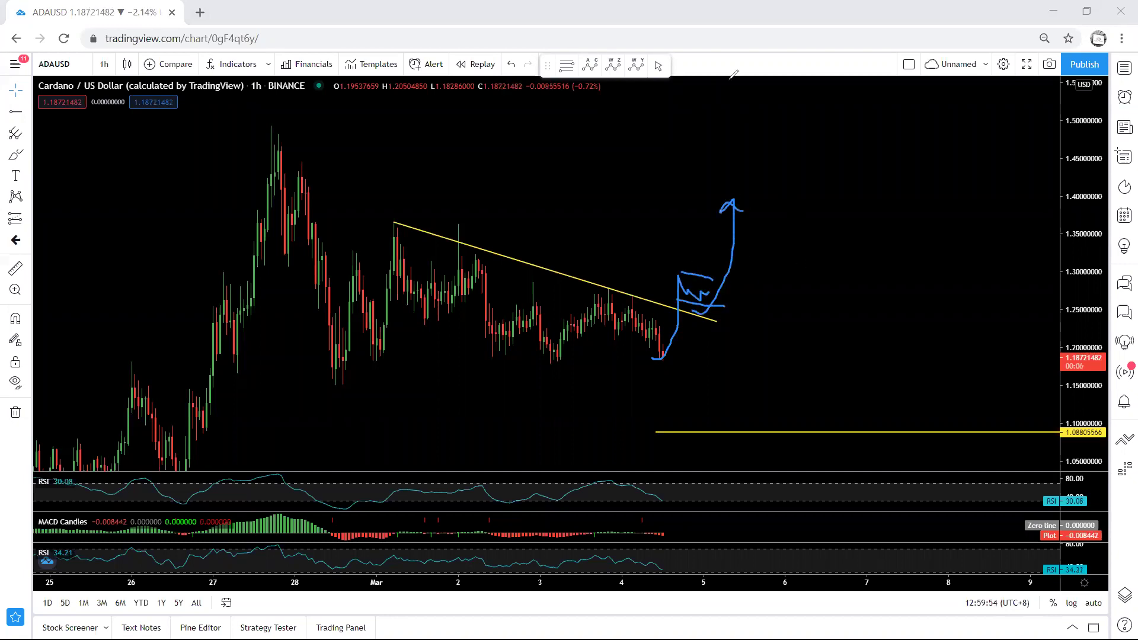
pyautogui.hotkey('ctrl', 'shift', '6')
# Mark the earlier touches of the descending trendline, sketch a brief rise above it and a fall back, and clear the sketches.
pyautogui.moveTo(587, 287); pyautogui.dragTo(617, 290)
pyautogui.moveTo(481, 255); pyautogui.dragTo(458, 255)
pyautogui.moveTo(587, 295); pyautogui.dragTo(616, 302)
pyautogui.moveTo(467, 253); pyautogui.dragTo(474, 265)
pyautogui.moveTo(660, 356); pyautogui.dragTo(707, 365)
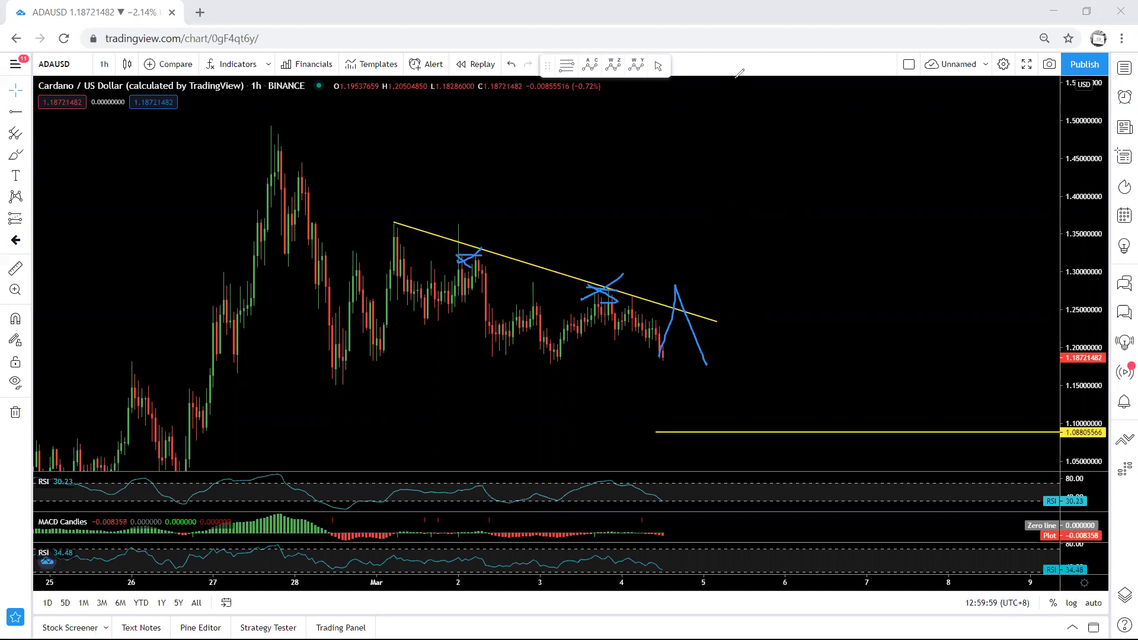
pyautogui.press('Delete')
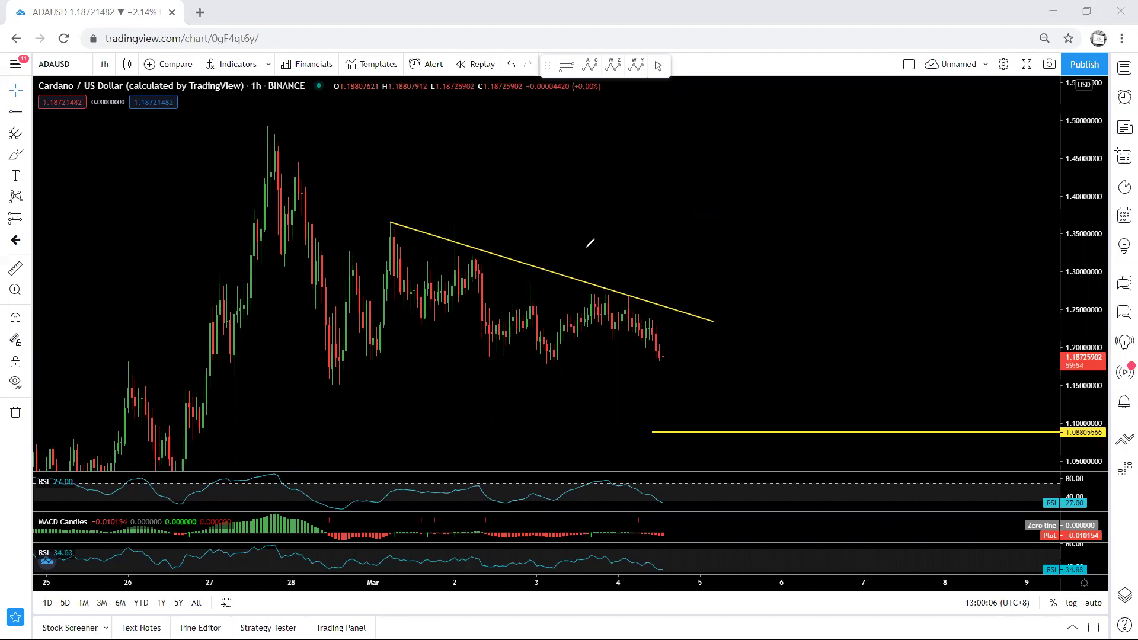
# Sketch a rise from the latest candle to the descending trendline followed by a drop toward the 1.08805566 level.
pyautogui.moveTo(683, 297); pyautogui.dragTo(711, 375)
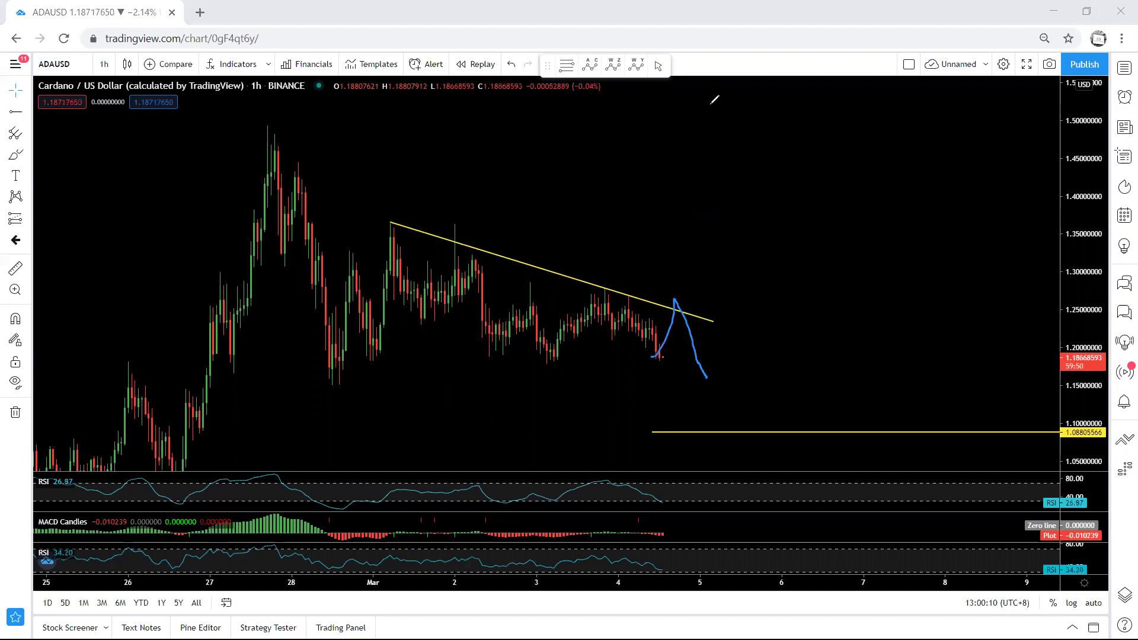
# Clear the rise-and-drop sketch and sketch a breakout above the descending trendline with a boxed consolidation and an upward arrow.
pyautogui.hotkey('ctrl', 'z')
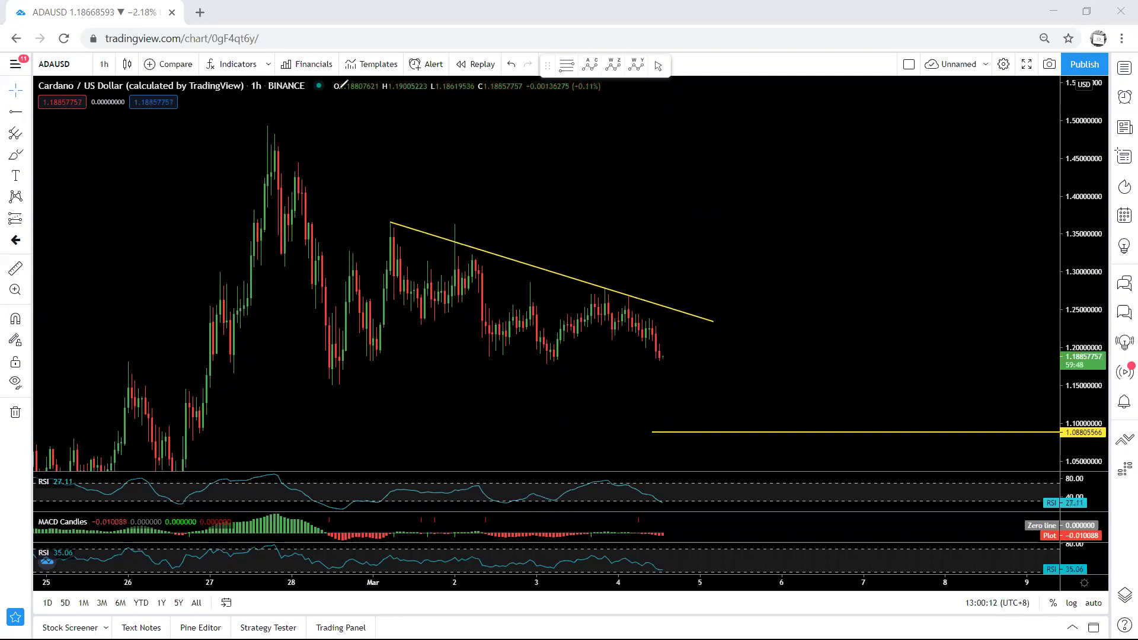
pyautogui.moveTo(385, 146); pyautogui.dragTo(380, 136)
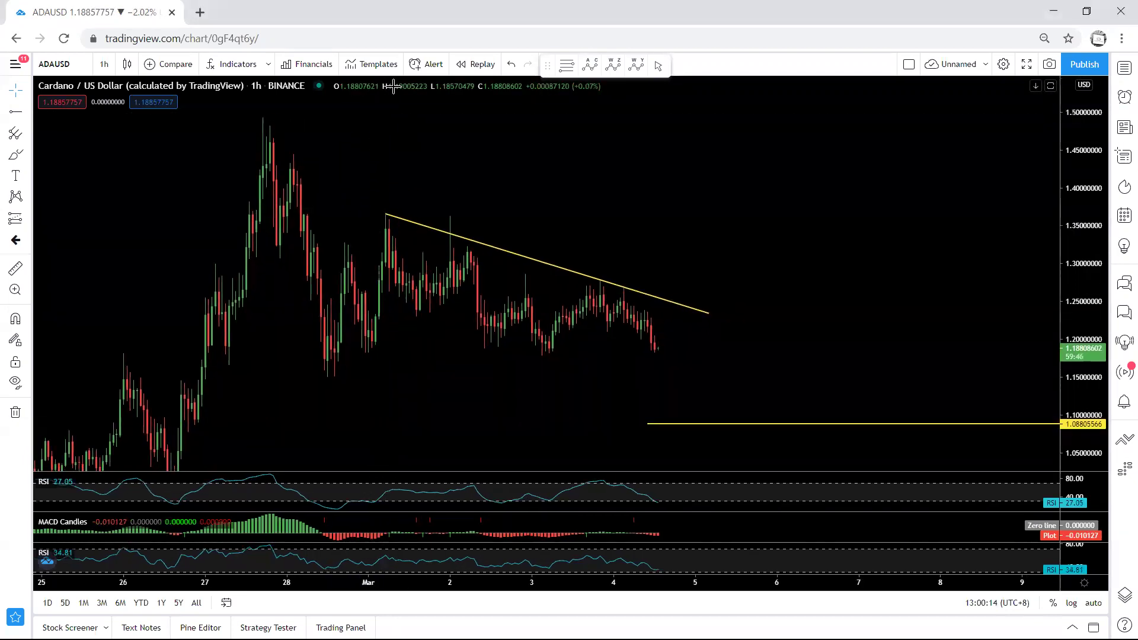
pyautogui.moveTo(653, 353)
pyautogui.mouseDown()
pyautogui.moveTo(684, 288)
pyautogui.moveTo(705, 286)
pyautogui.moveTo(671, 290)
pyautogui.moveTo(711, 294)
pyautogui.moveTo(717, 176)
pyautogui.moveTo(744, 196)
pyautogui.mouseUp()
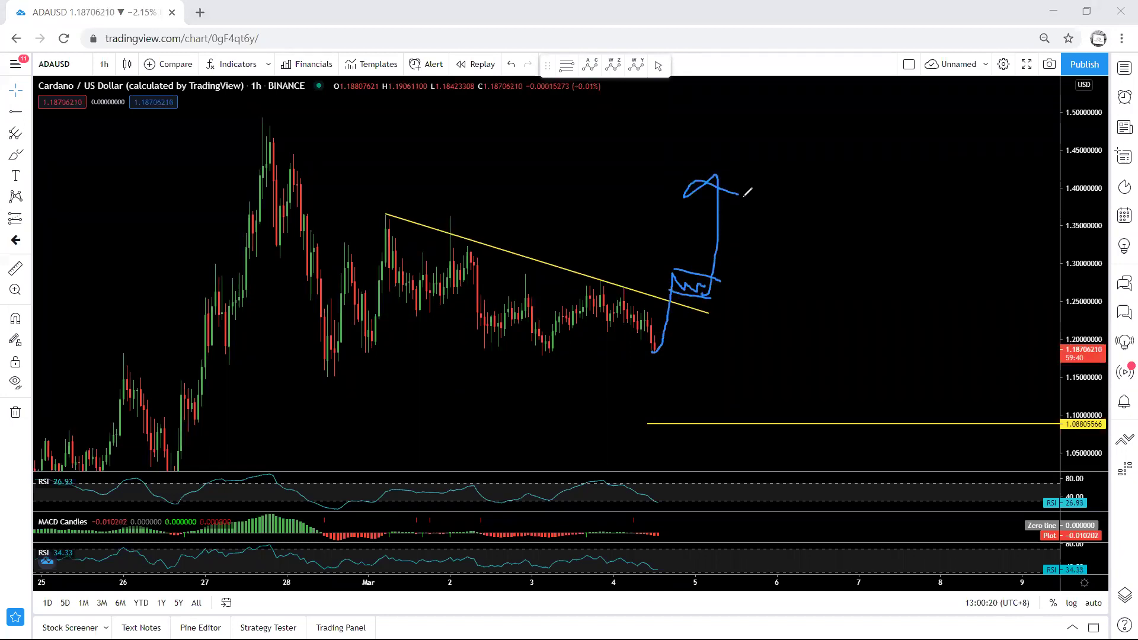
# Underline the 28 February low, trace the decline beneath the descending trendline, and clear the sketches.
pyautogui.moveTo(307, 377)
pyautogui.mouseDown()
pyautogui.moveTo(352, 378)
pyautogui.moveTo(336, 380)
pyautogui.mouseUp()
pyautogui.hotkey('ctrl', 'shift', '6')
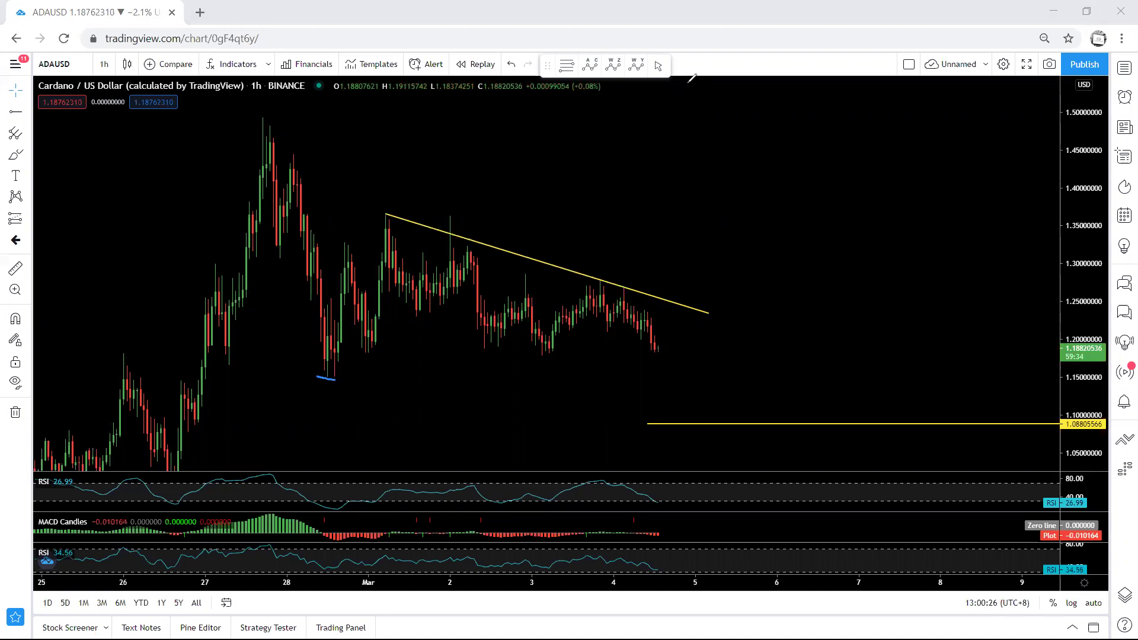
pyautogui.moveTo(404, 254)
pyautogui.mouseDown()
pyautogui.moveTo(504, 325)
pyautogui.moveTo(611, 299)
pyautogui.moveTo(664, 326)
pyautogui.moveTo(658, 335)
pyautogui.mouseUp()
pyautogui.moveTo(454, 282); pyautogui.dragTo(706, 344)
pyautogui.click(724, 93)
# Underline the 28 February low again and clear the mark.
pyautogui.moveTo(320, 383); pyautogui.dragTo(349, 384)
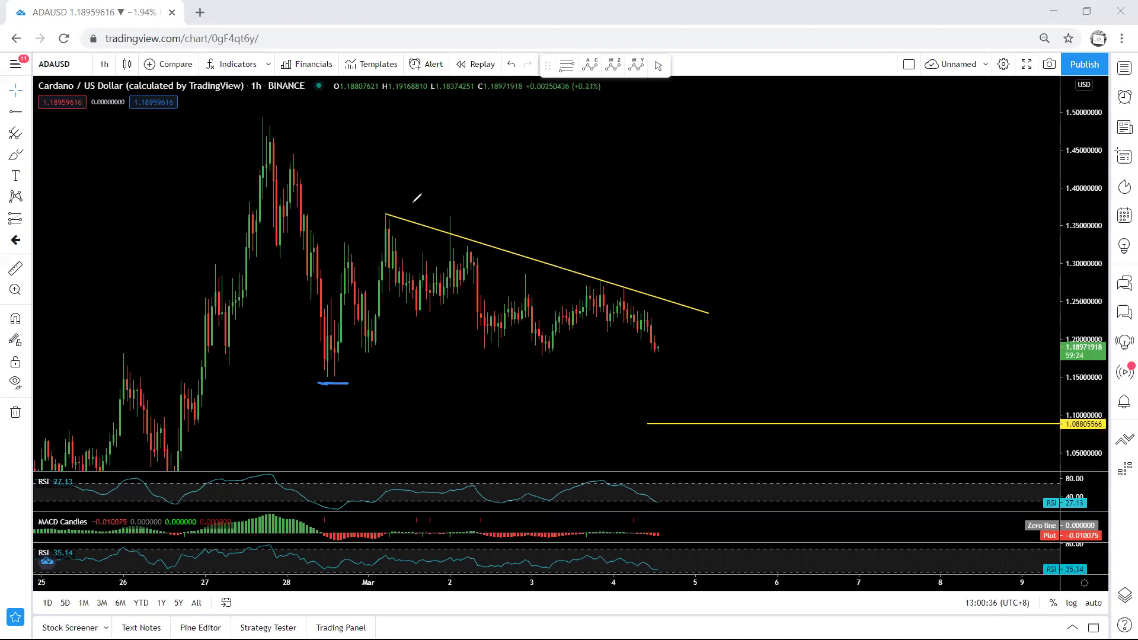
pyautogui.click(328, 81)
pyautogui.moveTo(352, 141); pyautogui.dragTo(367, 145)
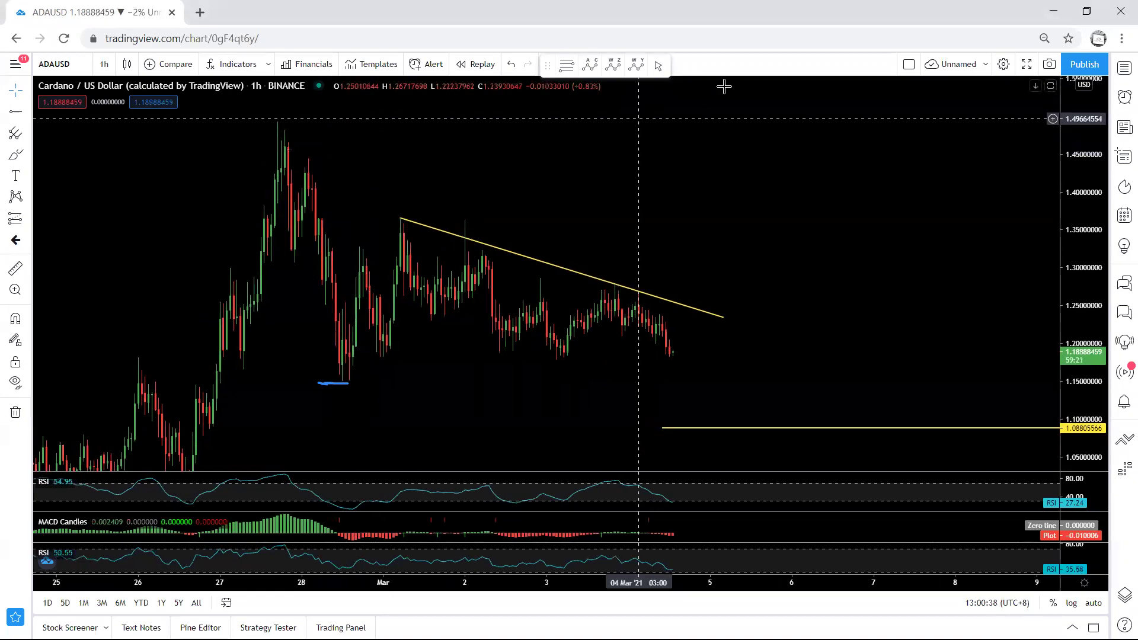
pyautogui.click(726, 83)
# Trace the decline since 1 March and the rise-and-fall swing around 2 March, undoing each stroke.
pyautogui.moveTo(404, 260)
pyautogui.mouseDown()
pyautogui.moveTo(530, 282)
pyautogui.moveTo(666, 330)
pyautogui.mouseUp()
pyautogui.hotkey('ctrl', 'z')
pyautogui.moveTo(438, 310)
pyautogui.mouseDown()
pyautogui.moveTo(476, 281)
pyautogui.moveTo(497, 286)
pyautogui.moveTo(501, 331)
pyautogui.mouseUp()
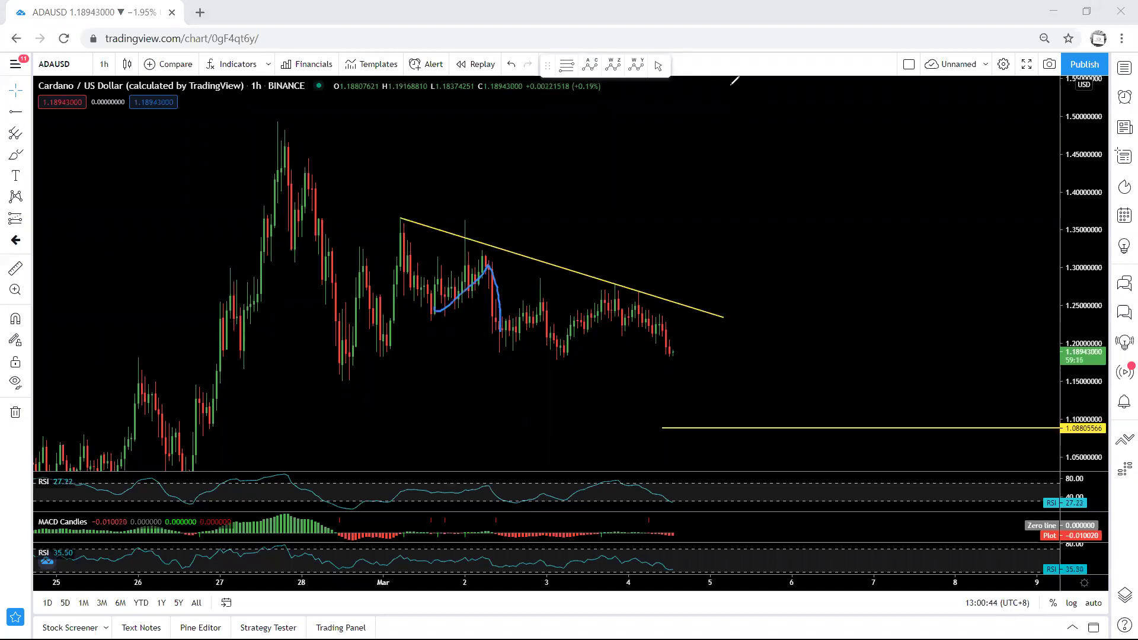
pyautogui.hotkey('ctrl', 'z')
# Trace the zigzag swings from the 1 March high to the latest candle, add arrows along the lower highs and lows, and clear the sketches.
pyautogui.moveTo(491, 271)
pyautogui.mouseDown()
pyautogui.moveTo(493, 307)
pyautogui.moveTo(561, 336)
pyautogui.mouseUp()
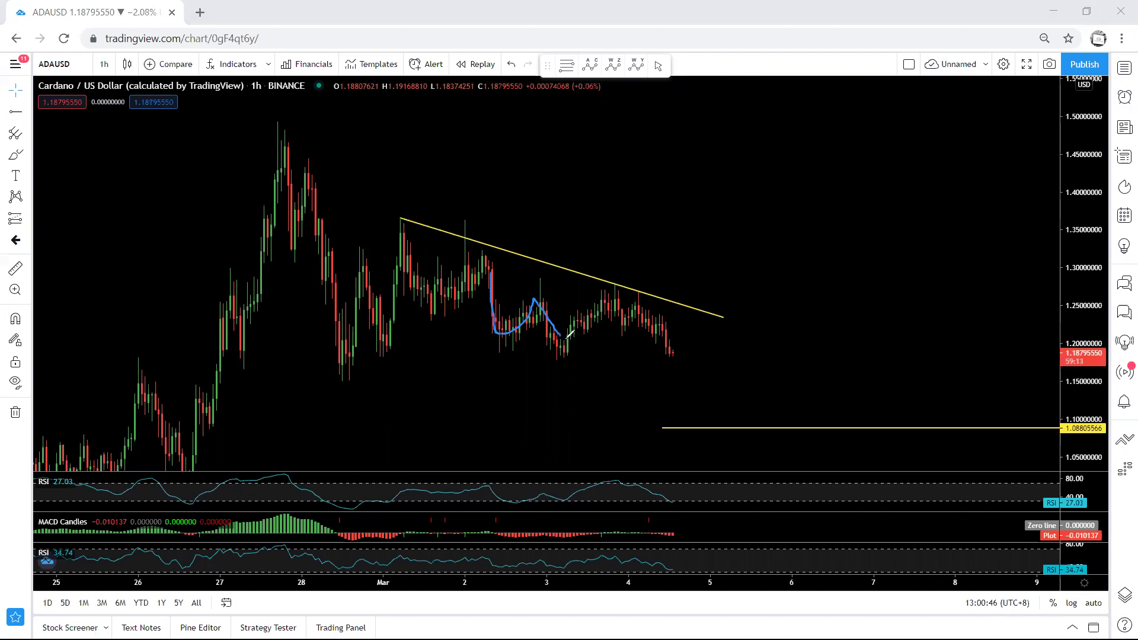
pyautogui.moveTo(486, 264); pyautogui.dragTo(562, 336)
pyautogui.moveTo(615, 297); pyautogui.dragTo(526, 342)
pyautogui.moveTo(413, 319)
pyautogui.mouseDown()
pyautogui.moveTo(482, 271)
pyautogui.moveTo(597, 287)
pyautogui.moveTo(537, 352)
pyautogui.mouseUp()
pyautogui.moveTo(401, 236); pyautogui.dragTo(434, 292)
pyautogui.moveTo(612, 298); pyautogui.dragTo(690, 363)
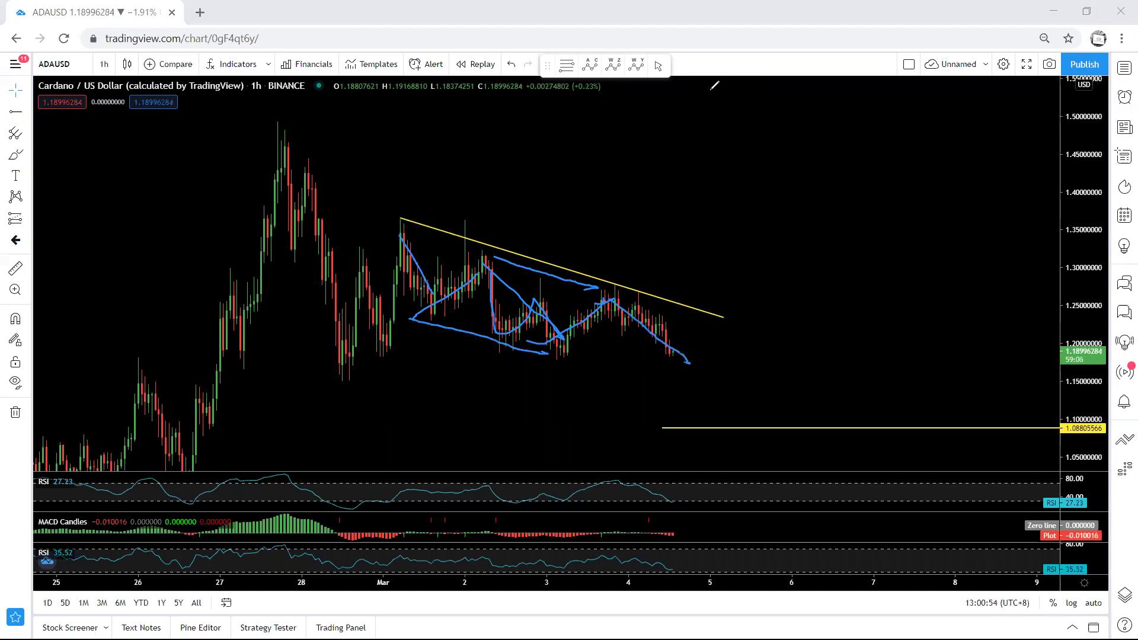
pyautogui.press('Escape')
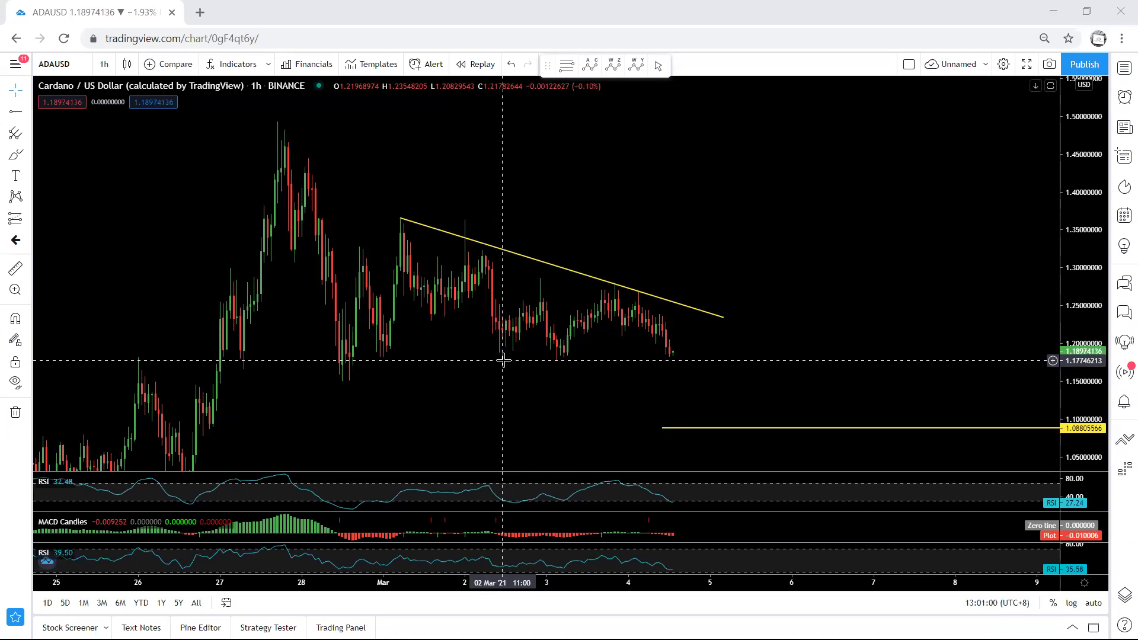
# Sketch a downward-sloping arrow through the candles below the descending trendline and undo it.
pyautogui.moveTo(500, 364); pyautogui.dragTo(488, 320)
pyautogui.moveTo(1078, 323); pyautogui.dragTo(297, 388)
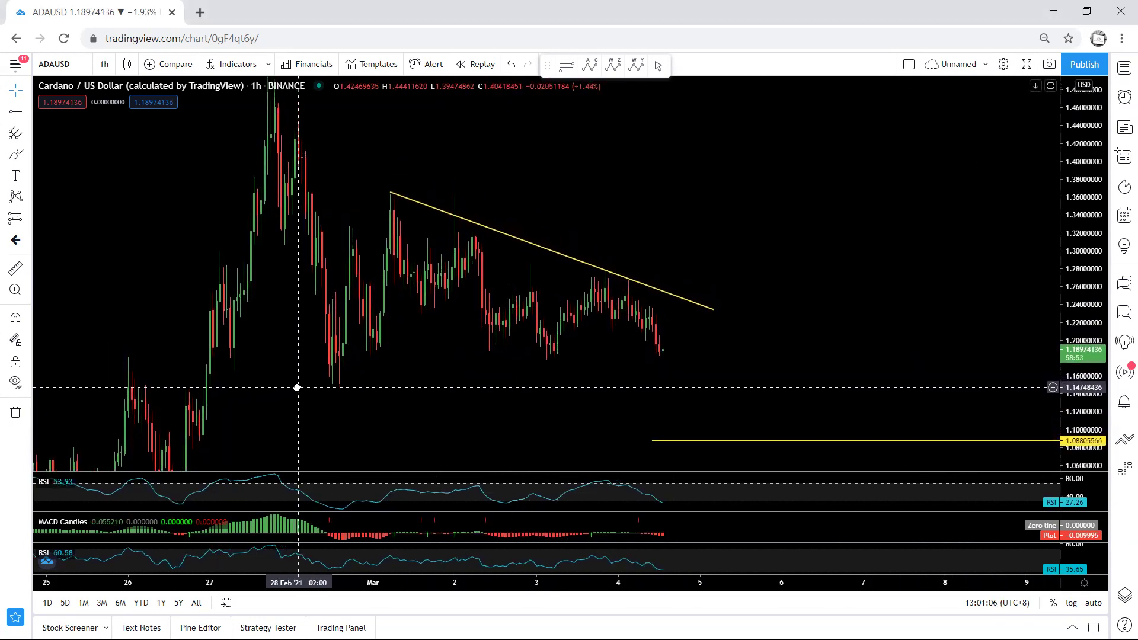
pyautogui.moveTo(1088, 170); pyautogui.dragTo(1080, 261)
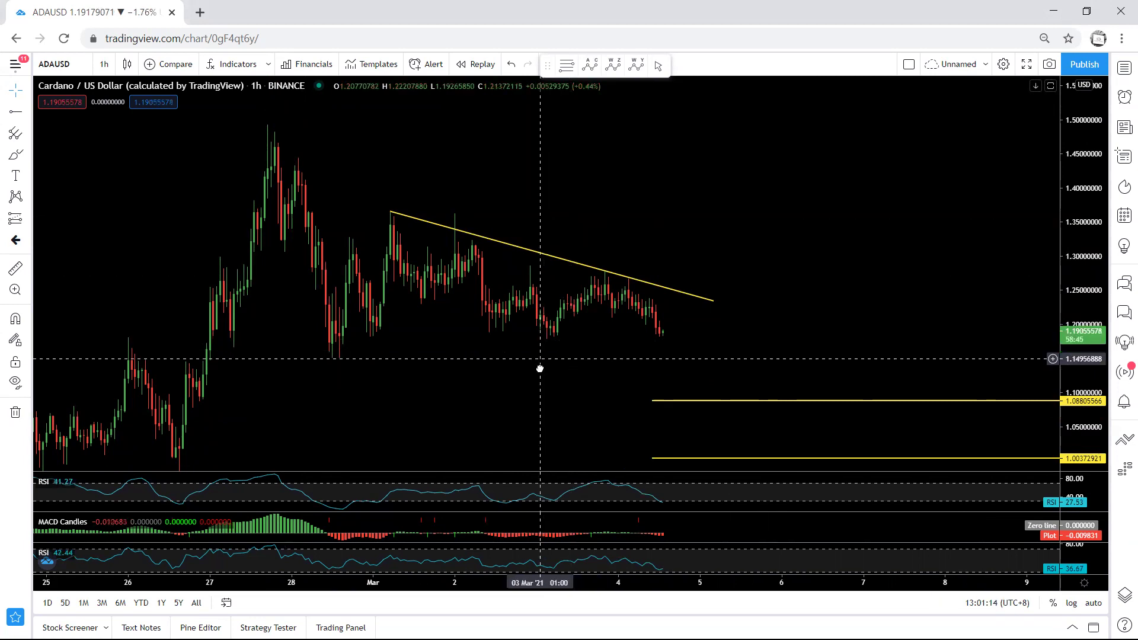
pyautogui.moveTo(411, 258); pyautogui.dragTo(677, 330)
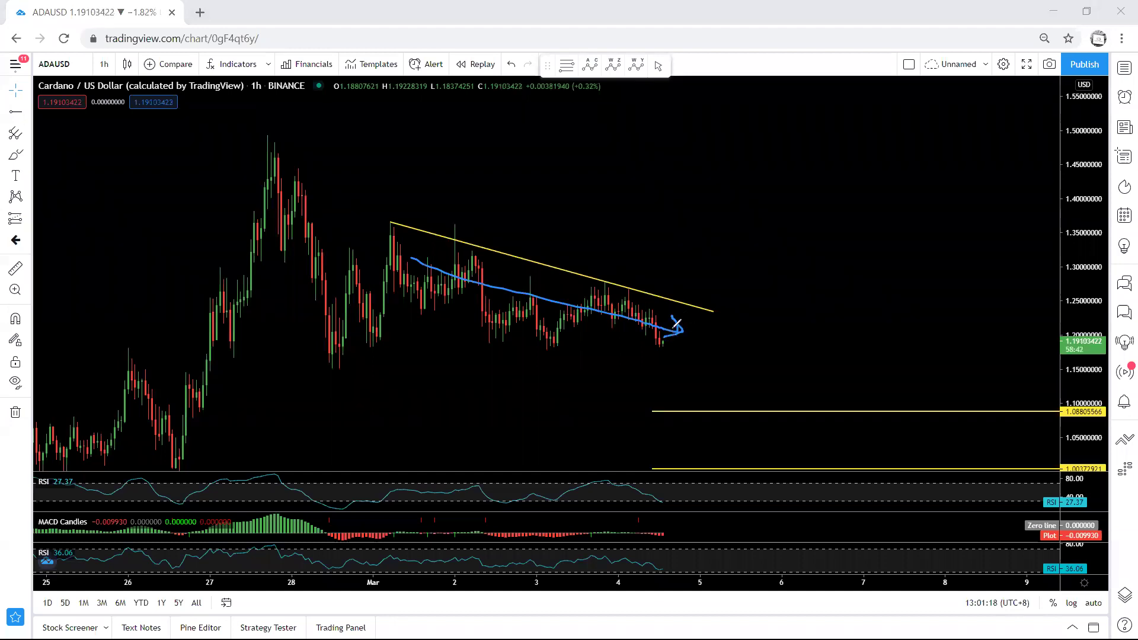
pyautogui.hotkey('ctrl', 'z')
# Trace the decline from the 1 March high, sketch a curved reversal arrow up to about 1.45, and clear the sketches.
pyautogui.moveTo(392, 244); pyautogui.dragTo(687, 340)
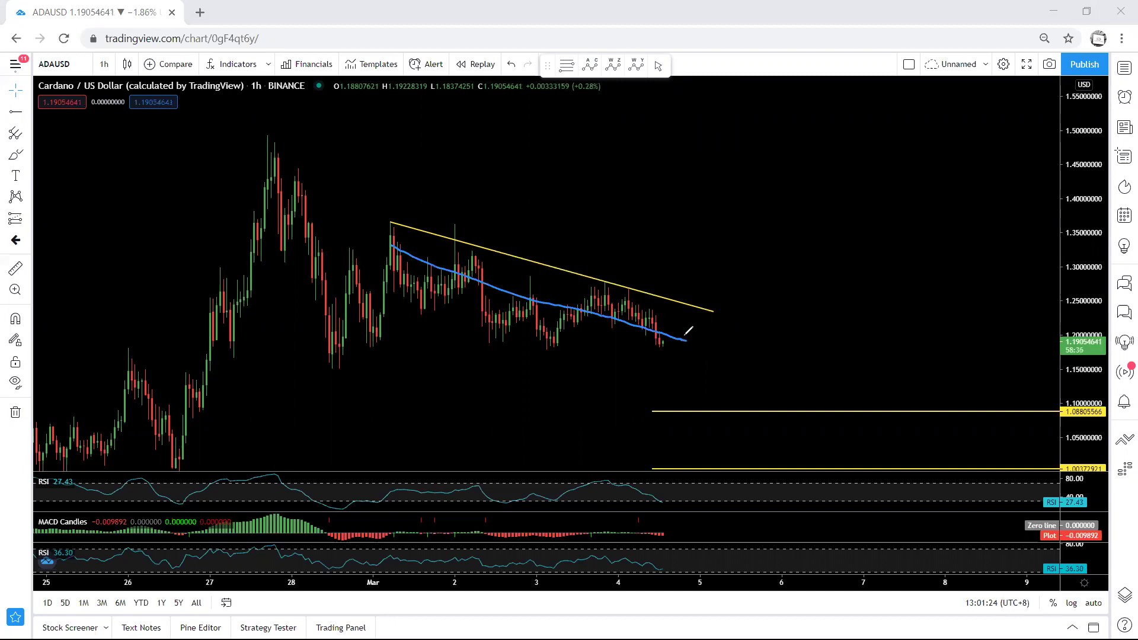
pyautogui.moveTo(676, 339)
pyautogui.mouseDown()
pyautogui.moveTo(749, 169)
pyautogui.moveTo(753, 190)
pyautogui.mouseUp()
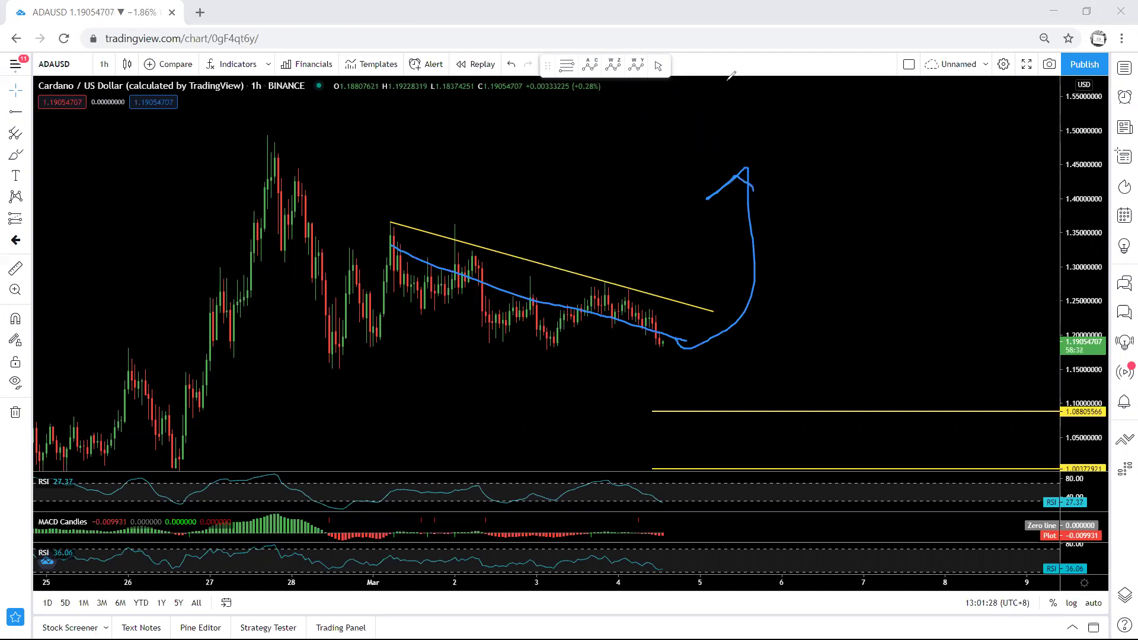
pyautogui.press('Delete')
# Sketch a range between the 1 March high and 28 February low, project a rise and a drop below 1.08805566, and clear the sketches.
pyautogui.moveTo(402, 249)
pyautogui.mouseDown()
pyautogui.moveTo(509, 261)
pyautogui.moveTo(686, 366)
pyautogui.mouseUp()
pyautogui.moveTo(319, 370); pyautogui.dragTo(358, 372)
pyautogui.moveTo(684, 366); pyautogui.dragTo(766, 269)
pyautogui.moveTo(398, 218); pyautogui.dragTo(752, 251)
pyautogui.moveTo(319, 364); pyautogui.dragTo(689, 372)
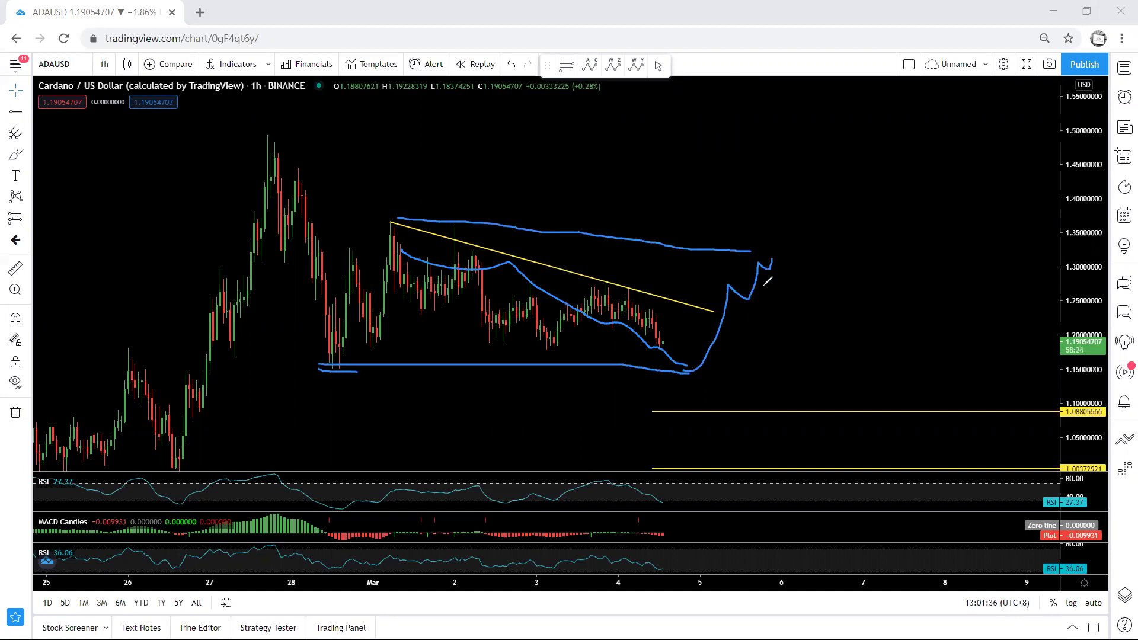
pyautogui.moveTo(770, 264)
pyautogui.mouseDown()
pyautogui.moveTo(840, 432)
pyautogui.moveTo(855, 407)
pyautogui.mouseUp()
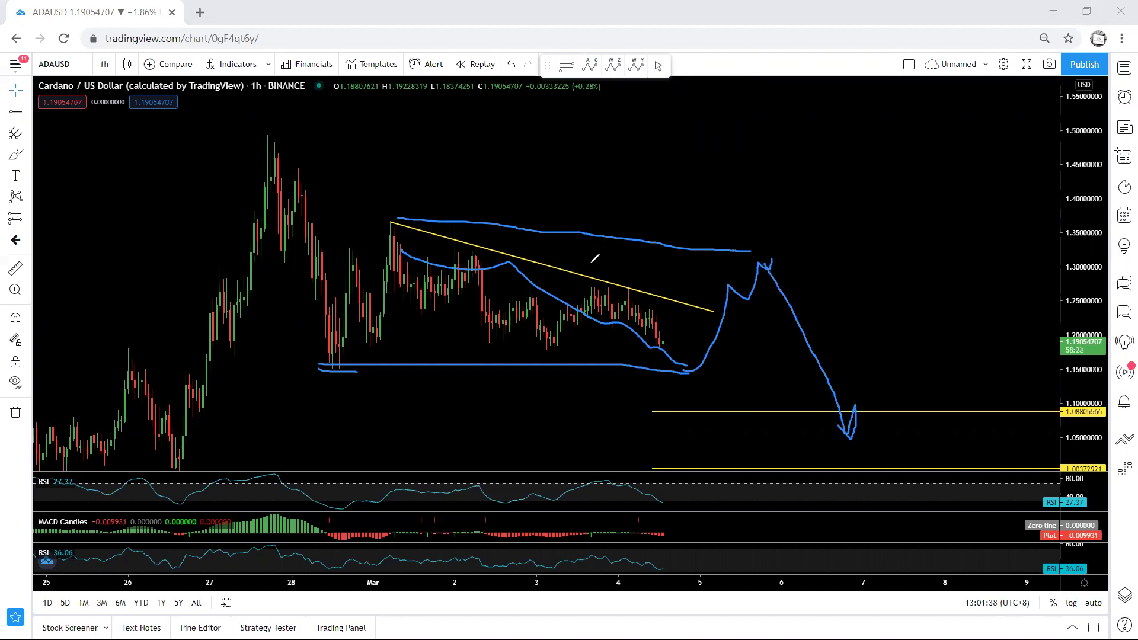
pyautogui.click(665, 91)
# Underline the 28 February low, sketch a drop from the latest candle to just below that level, and circle and underline its endpoint.
pyautogui.moveTo(321, 373); pyautogui.dragTo(358, 371)
pyautogui.moveTo(657, 343)
pyautogui.mouseDown()
pyautogui.moveTo(664, 382)
pyautogui.moveTo(659, 365)
pyautogui.moveTo(669, 369)
pyautogui.mouseUp()
pyautogui.moveTo(313, 368)
pyautogui.mouseDown()
pyautogui.moveTo(344, 368)
pyautogui.moveTo(323, 370)
pyautogui.mouseUp()
pyautogui.moveTo(623, 389); pyautogui.dragTo(686, 388)
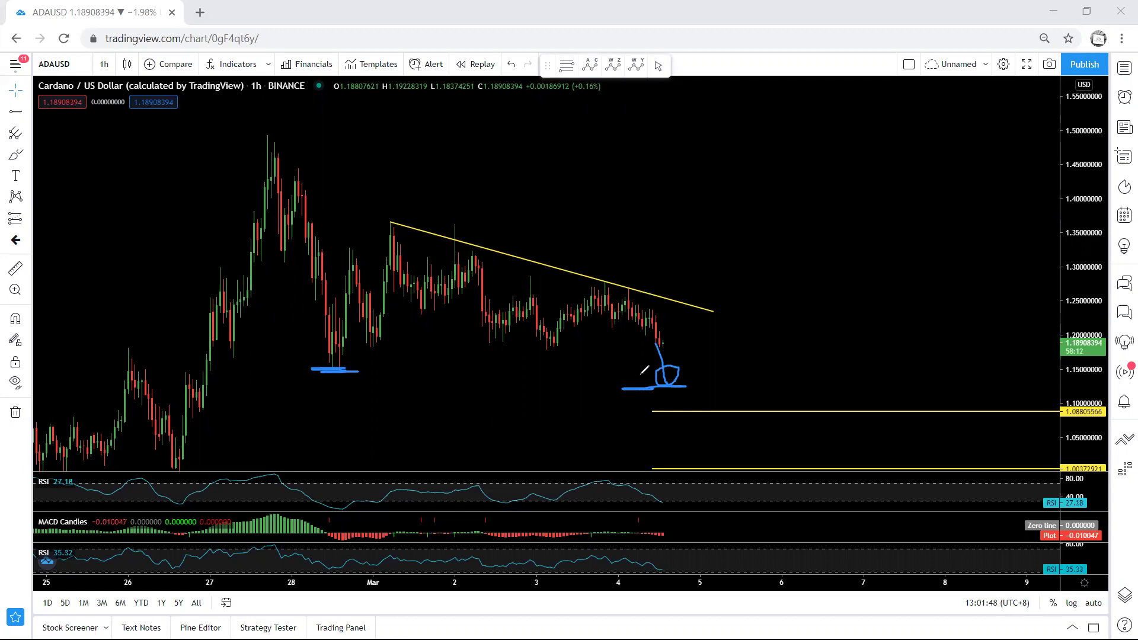
# Sketch the range boundaries with a rise and a drop toward 1.08805566, circle the range and the wider swing from 27 February, and clear everything.
pyautogui.moveTo(358, 331)
pyautogui.mouseDown()
pyautogui.moveTo(438, 263)
pyautogui.moveTo(672, 372)
pyautogui.moveTo(730, 246)
pyautogui.mouseUp()
pyautogui.moveTo(393, 225); pyautogui.dragTo(626, 239)
pyautogui.moveTo(331, 356); pyautogui.dragTo(615, 364)
pyautogui.moveTo(715, 255)
pyautogui.mouseDown()
pyautogui.moveTo(845, 390)
pyautogui.moveTo(826, 393)
pyautogui.mouseUp()
pyautogui.moveTo(283, 360)
pyautogui.mouseDown()
pyautogui.moveTo(767, 249)
pyautogui.moveTo(330, 273)
pyautogui.moveTo(378, 375)
pyautogui.mouseUp()
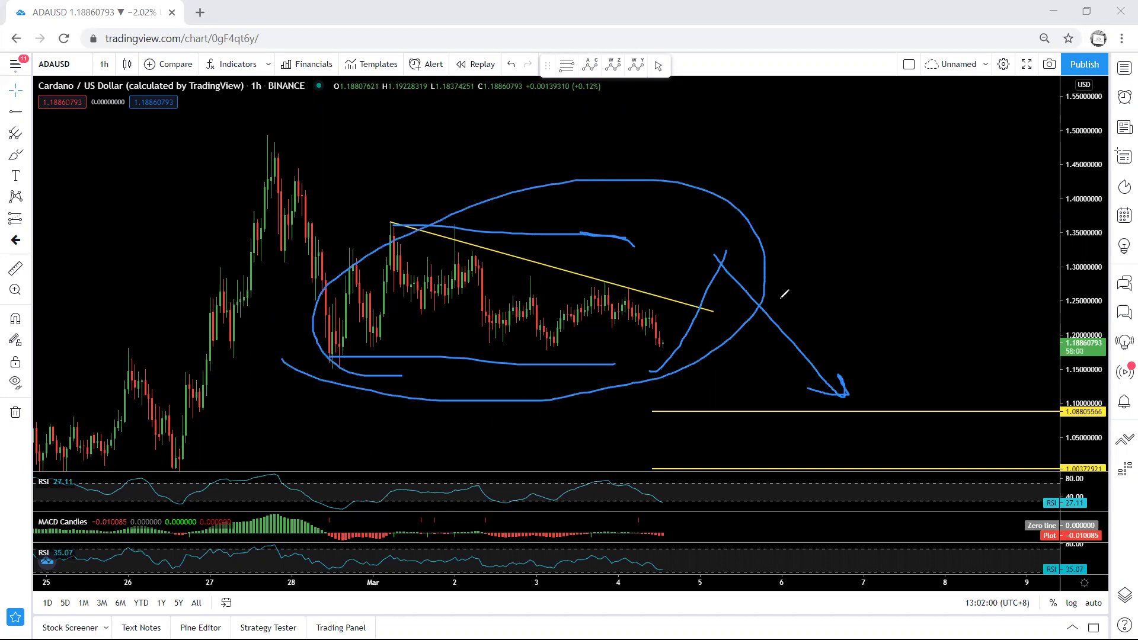
pyautogui.moveTo(271, 140)
pyautogui.mouseDown()
pyautogui.moveTo(731, 173)
pyautogui.moveTo(415, 452)
pyautogui.moveTo(263, 193)
pyautogui.mouseUp()
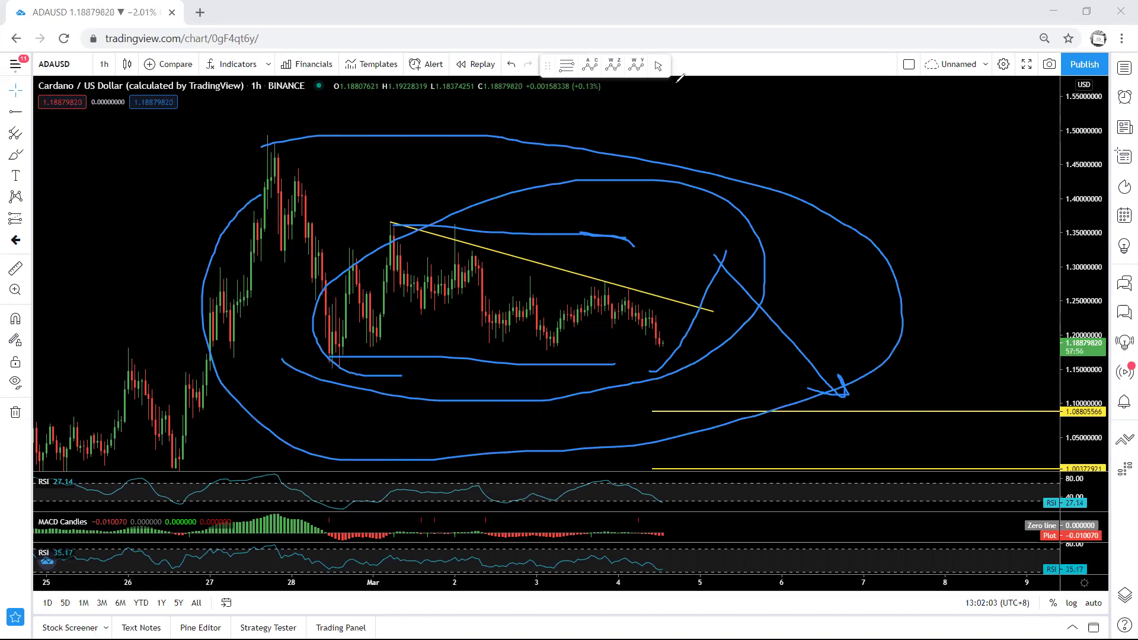
pyautogui.click(726, 96)
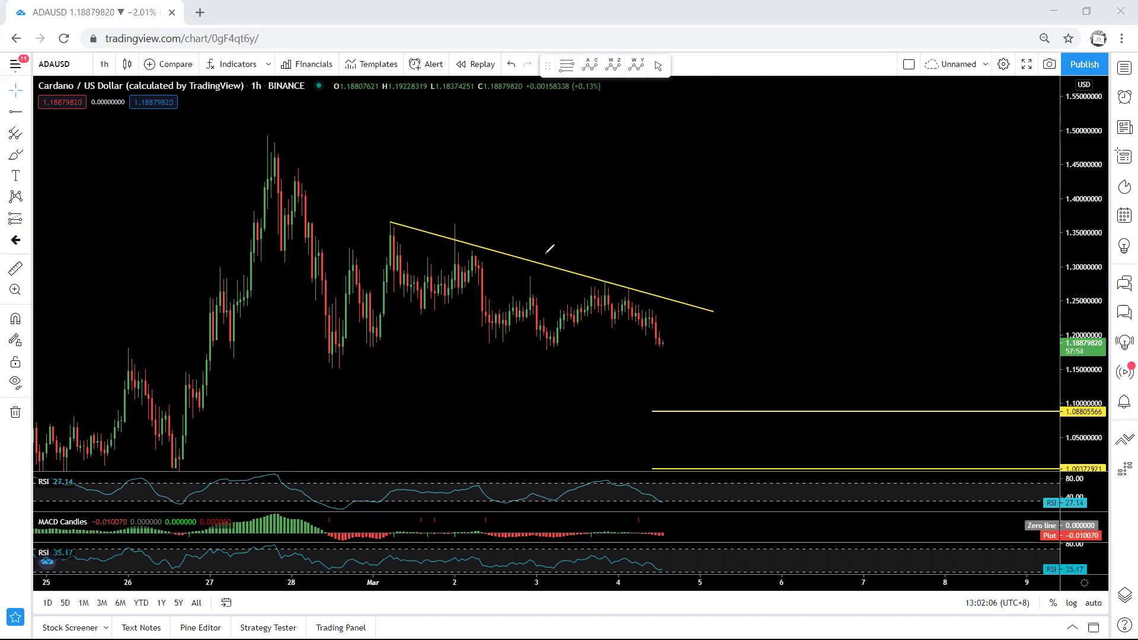
# Sketch a breakout above the descending trendline with a small consolidation, underline the 28 February low, and clear the sketches.
pyautogui.moveTo(660, 343)
pyautogui.mouseDown()
pyautogui.moveTo(682, 276)
pyautogui.moveTo(709, 286)
pyautogui.mouseUp()
pyautogui.moveTo(317, 368); pyautogui.dragTo(347, 372)
pyautogui.moveTo(682, 272)
pyautogui.mouseDown()
pyautogui.moveTo(722, 278)
pyautogui.moveTo(695, 293)
pyautogui.mouseUp()
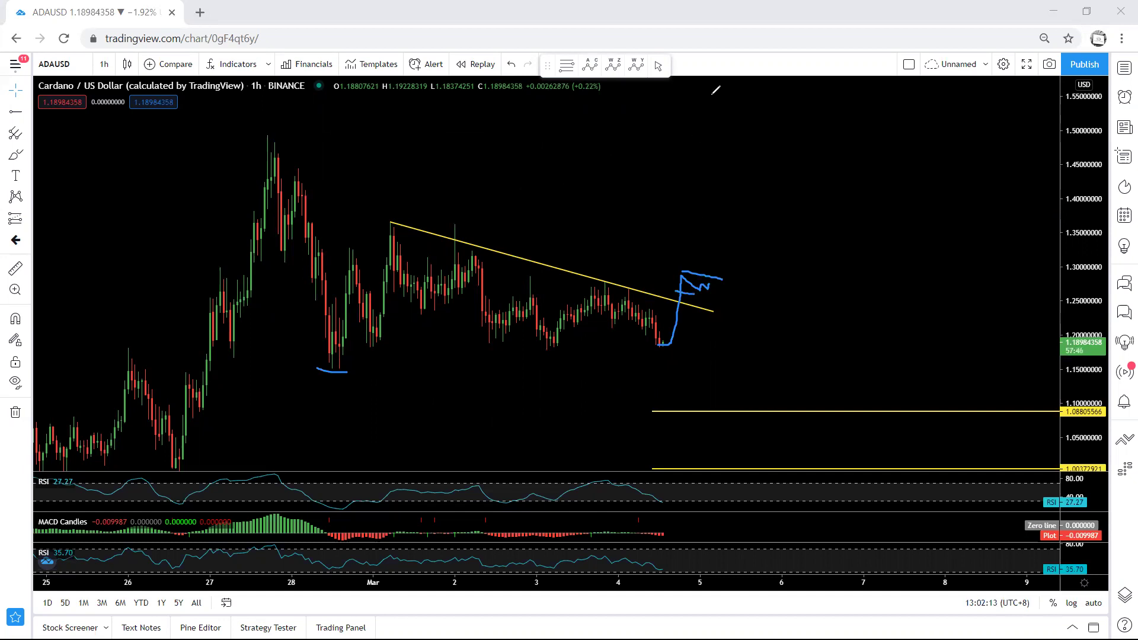
pyautogui.press('Delete')
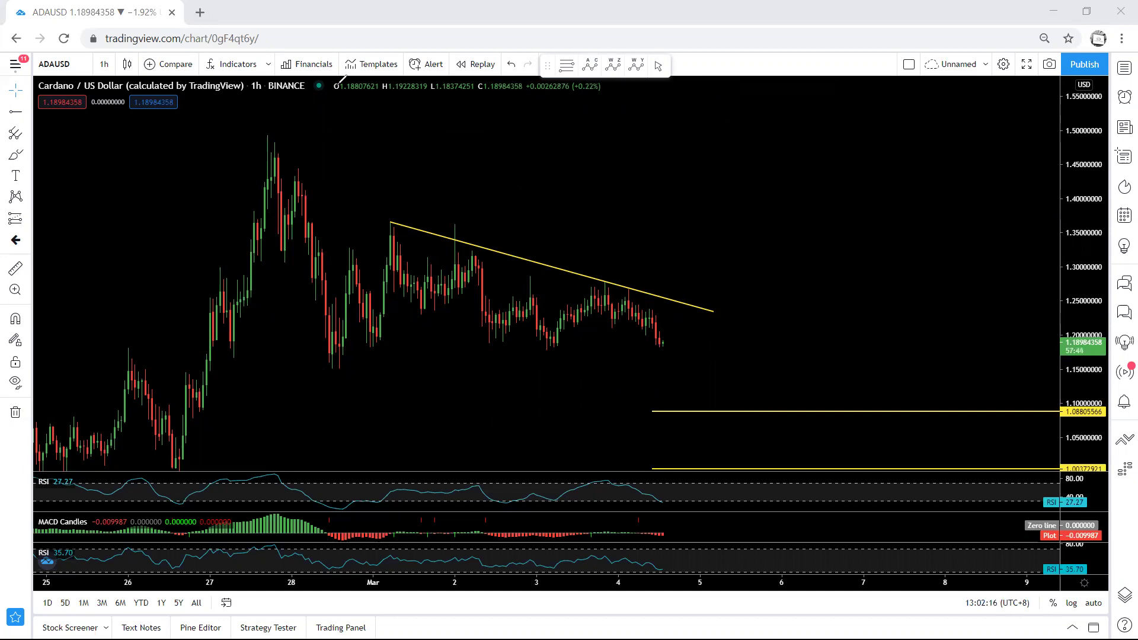
# Underline the 28 February low, circle a small rebound sketched at the latest candle, and draw a horizontal ray at 1.14840661.
pyautogui.moveTo(386, 157); pyautogui.dragTo(401, 158)
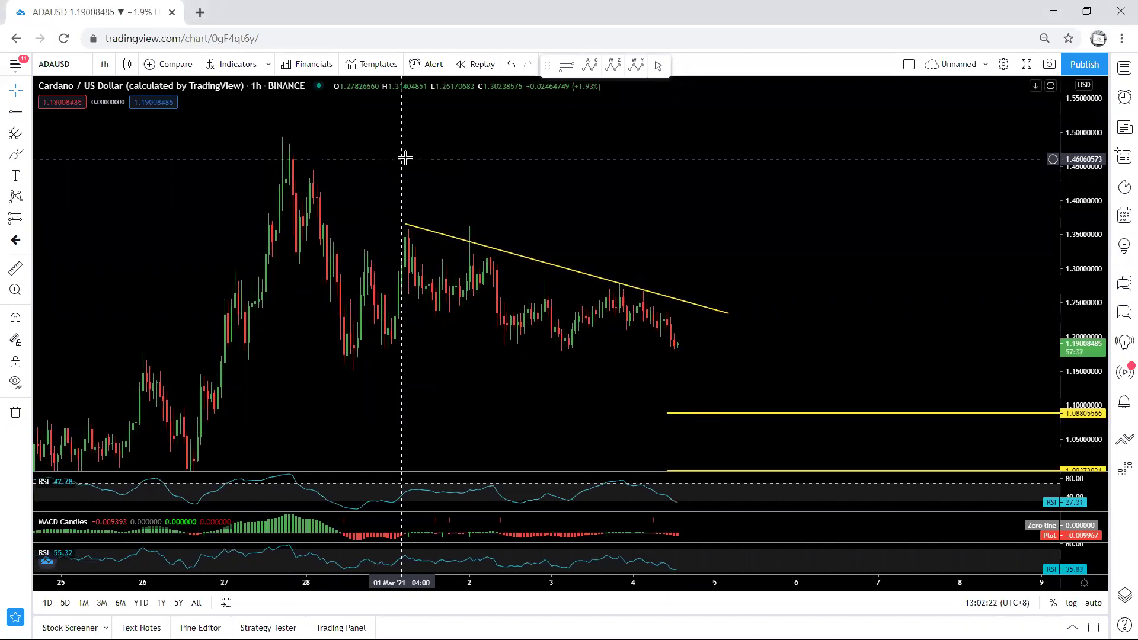
pyautogui.moveTo(1084, 368); pyautogui.dragTo(1083, 354)
pyautogui.moveTo(630, 374); pyautogui.dragTo(632, 369)
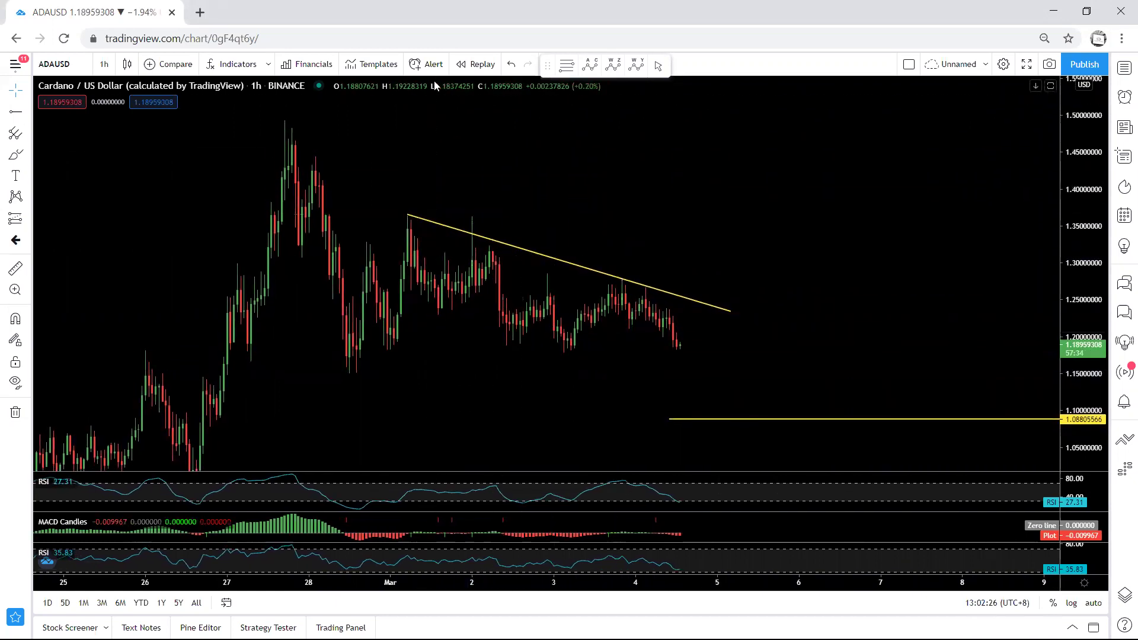
pyautogui.moveTo(353, 372); pyautogui.dragTo(338, 372)
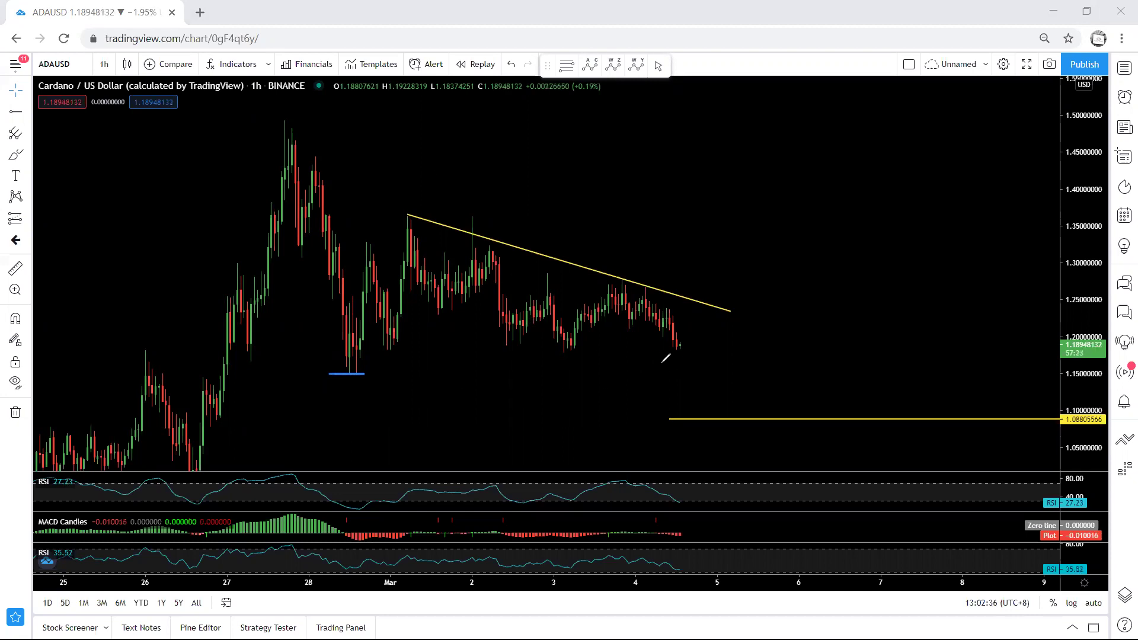
pyautogui.moveTo(677, 341)
pyautogui.mouseDown()
pyautogui.moveTo(703, 335)
pyautogui.moveTo(686, 344)
pyautogui.mouseUp()
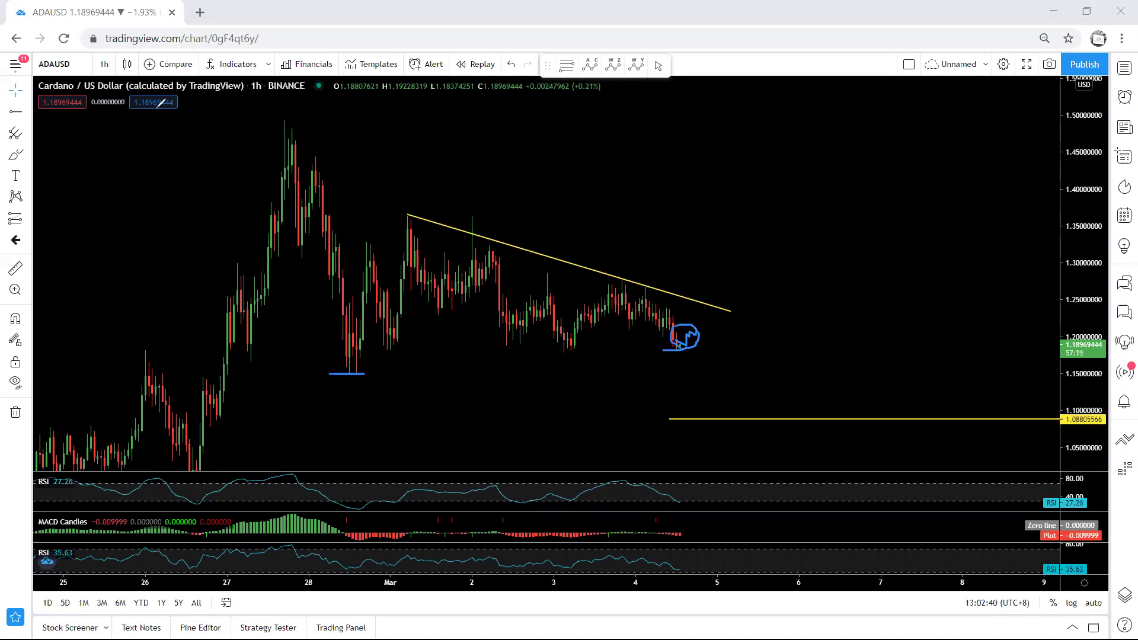
pyautogui.click(15, 112)
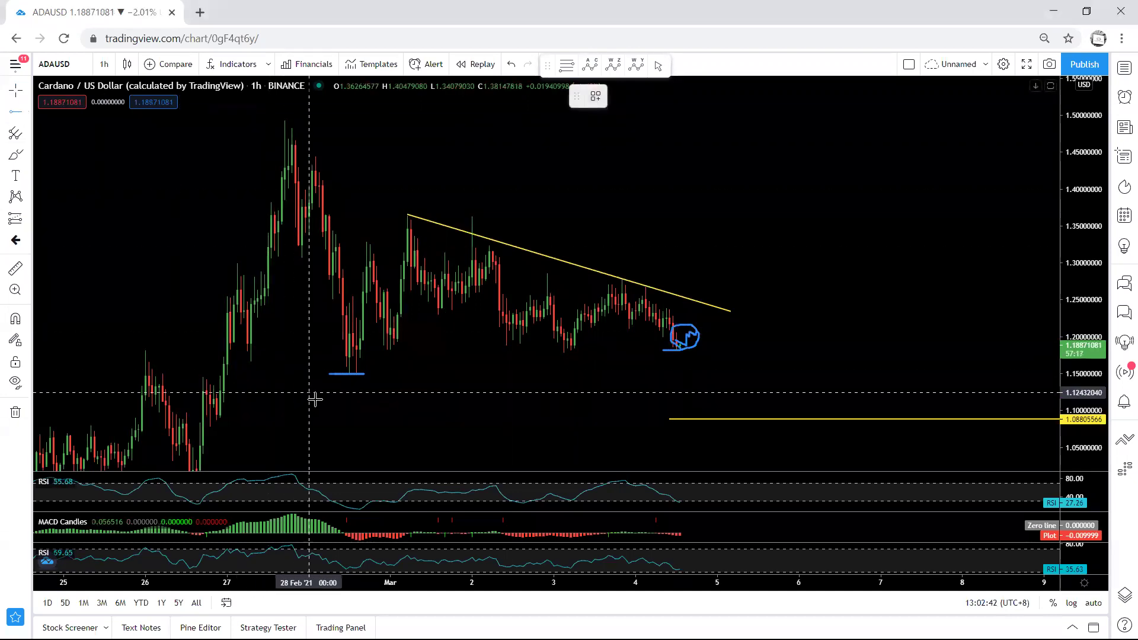
pyautogui.click(323, 374)
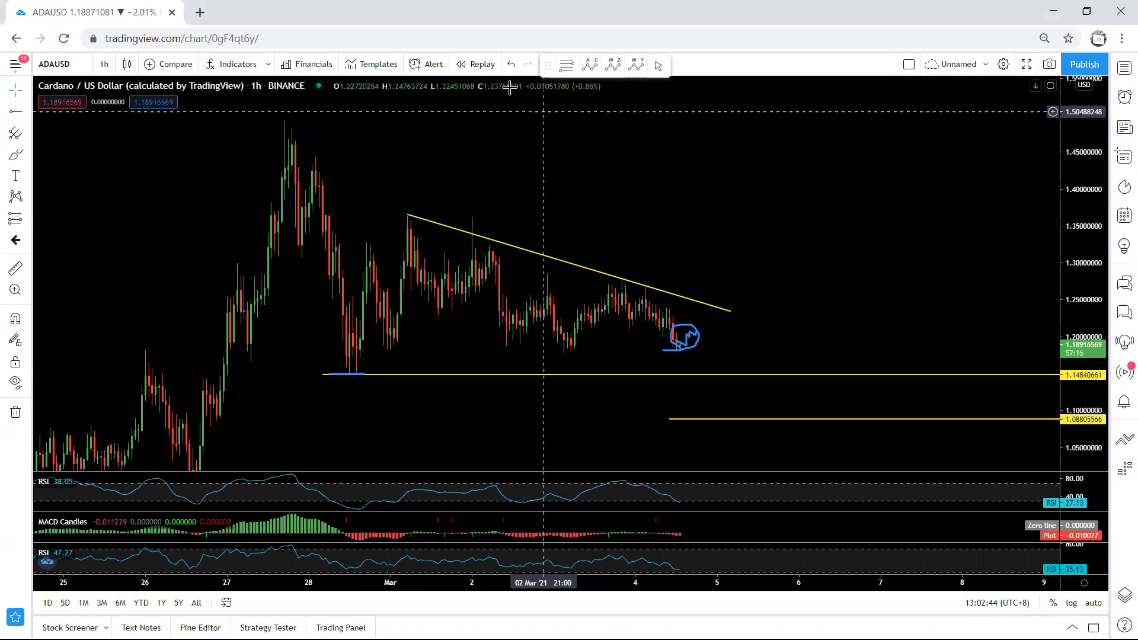
# Sketch a bounce from the 1.14840661 ray and an alternative break with consolidation and a drop below 1.08805566, and clear the sketches.
pyautogui.moveTo(693, 358)
pyautogui.mouseDown()
pyautogui.moveTo(677, 340)
pyautogui.moveTo(686, 369)
pyautogui.moveTo(698, 326)
pyautogui.moveTo(723, 361)
pyautogui.moveTo(757, 277)
pyautogui.mouseUp()
pyautogui.press('Escape')
pyautogui.moveTo(692, 336)
pyautogui.mouseDown()
pyautogui.moveTo(713, 403)
pyautogui.moveTo(734, 385)
pyautogui.moveTo(715, 409)
pyautogui.moveTo(762, 441)
pyautogui.mouseUp()
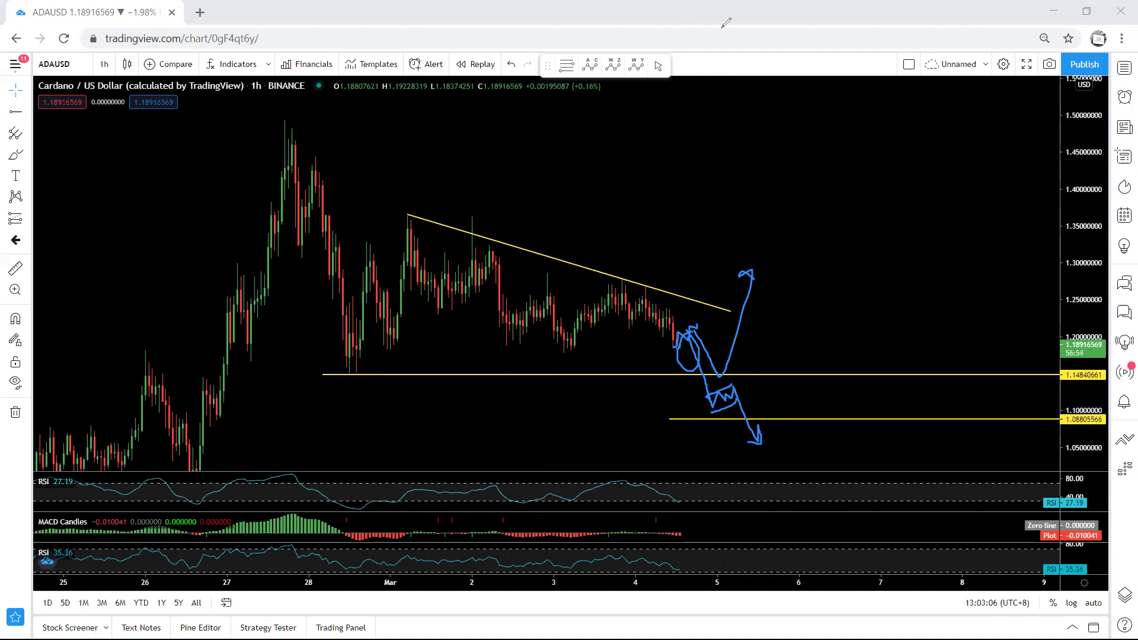
pyautogui.click(719, 92)
# Trace the recent up and down swings from 2 March to the latest candle and clear the strokes.
pyautogui.moveTo(575, 337); pyautogui.dragTo(622, 299)
pyautogui.moveTo(519, 324)
pyautogui.mouseDown()
pyautogui.moveTo(563, 299)
pyautogui.moveTo(572, 344)
pyautogui.mouseUp()
pyautogui.moveTo(610, 301); pyautogui.dragTo(668, 340)
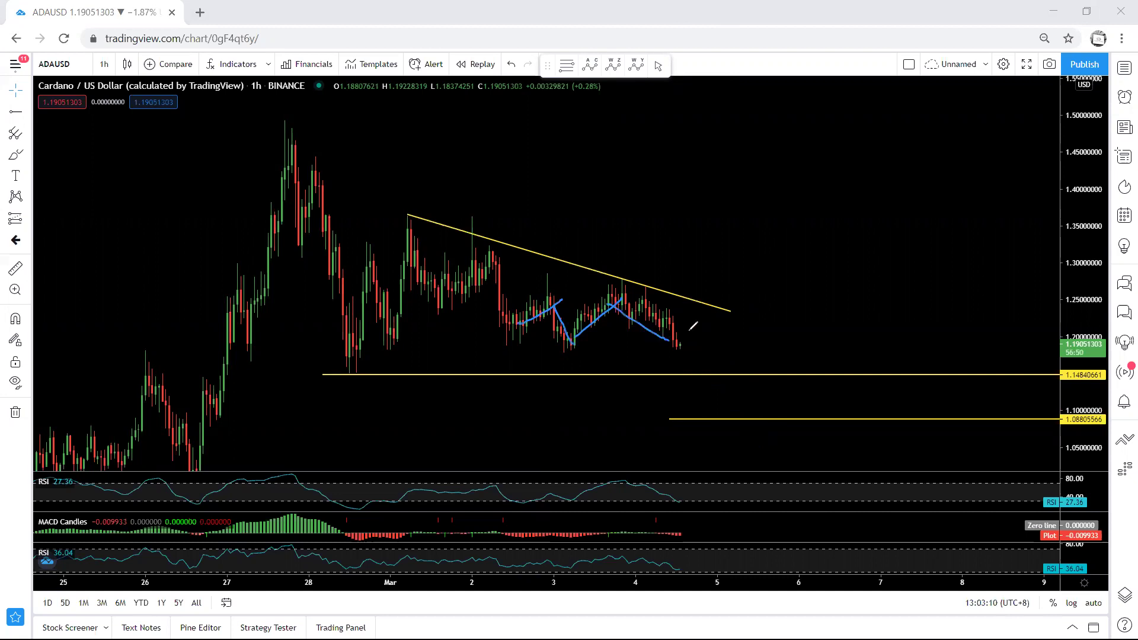
pyautogui.press('Escape')
# Delete the horizontal ray at 1.14840661 under the 28 February low.
pyautogui.moveTo(176, 222); pyautogui.dragTo(199, 237)
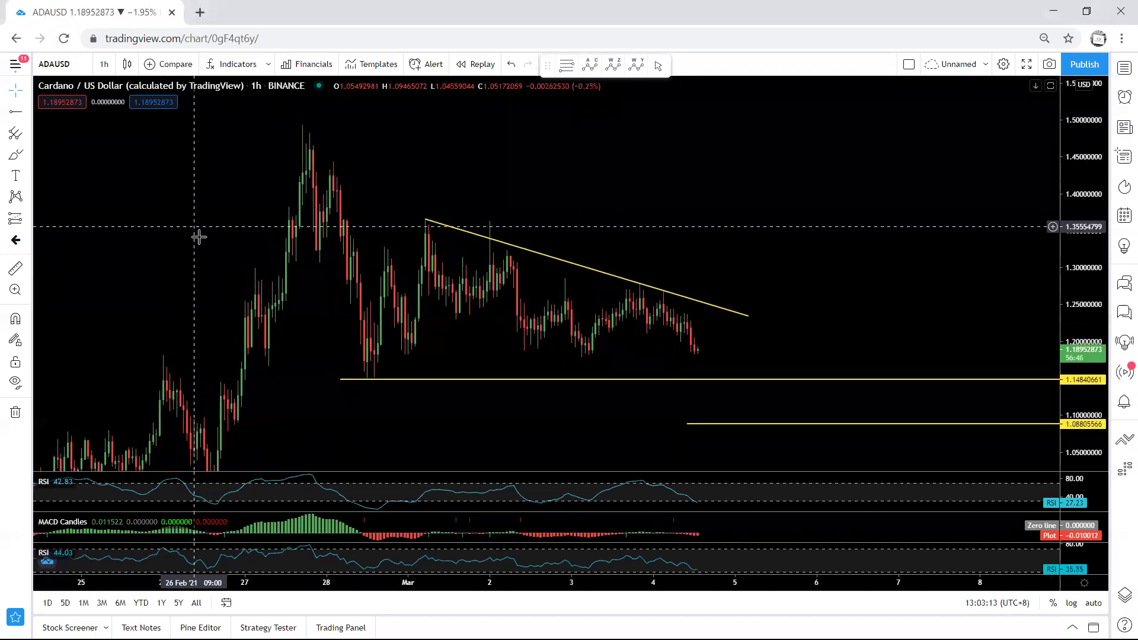
pyautogui.click(342, 380)
pyautogui.press('Delete')
pyautogui.moveTo(330, 380); pyautogui.dragTo(331, 392)
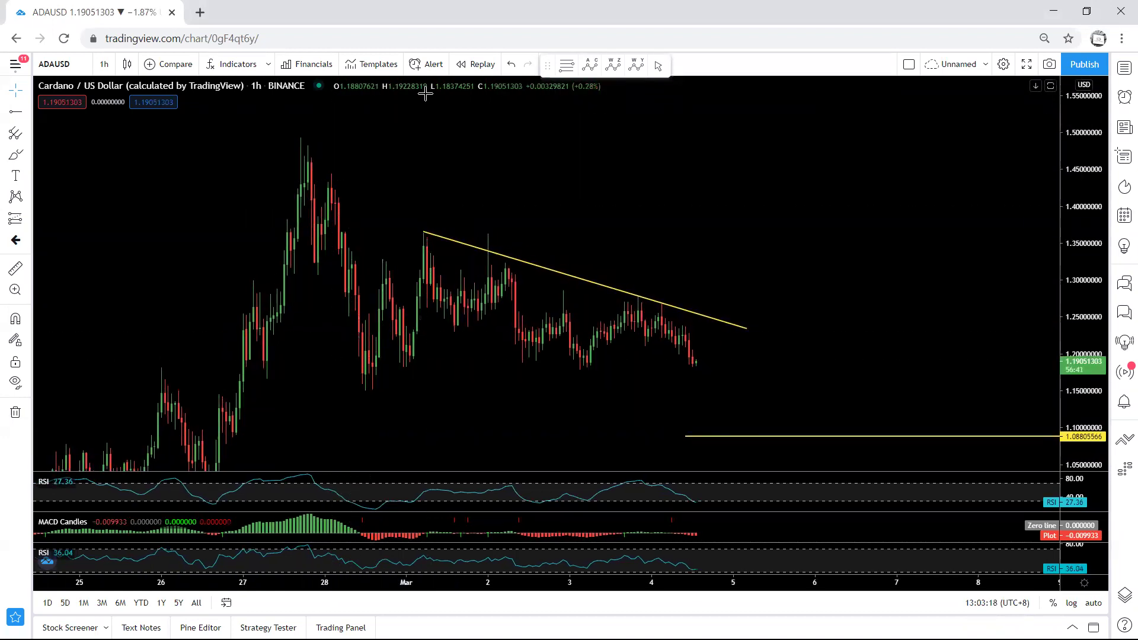